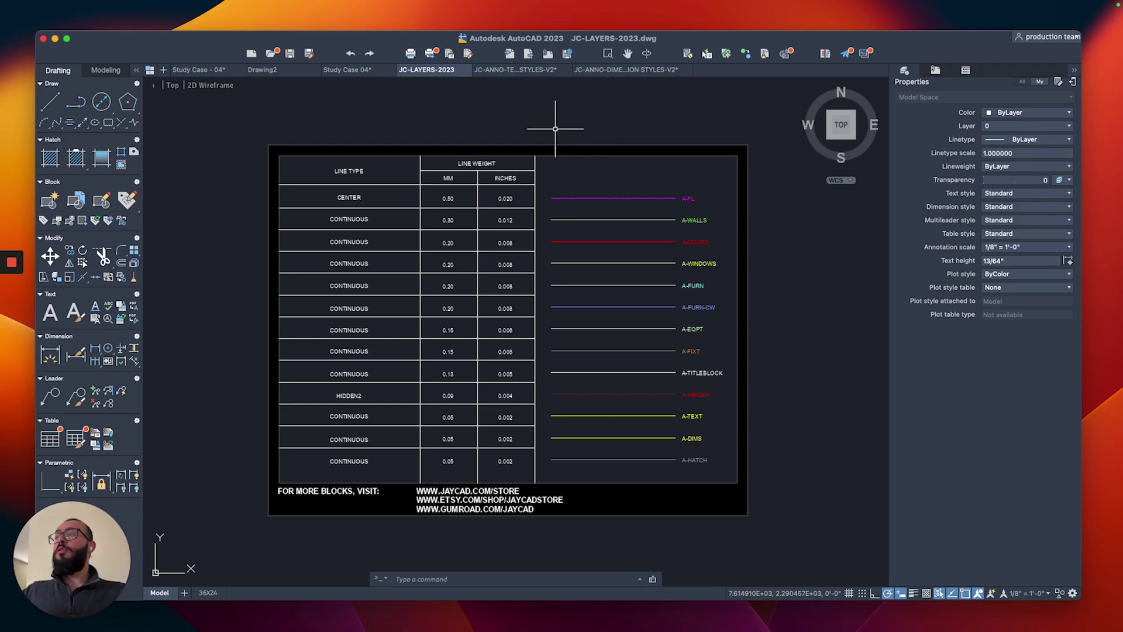
Copy the whole line-weight table from JC-LAYERS-2023 and switch to the Study Case 04 drawing.
click(245, 131)
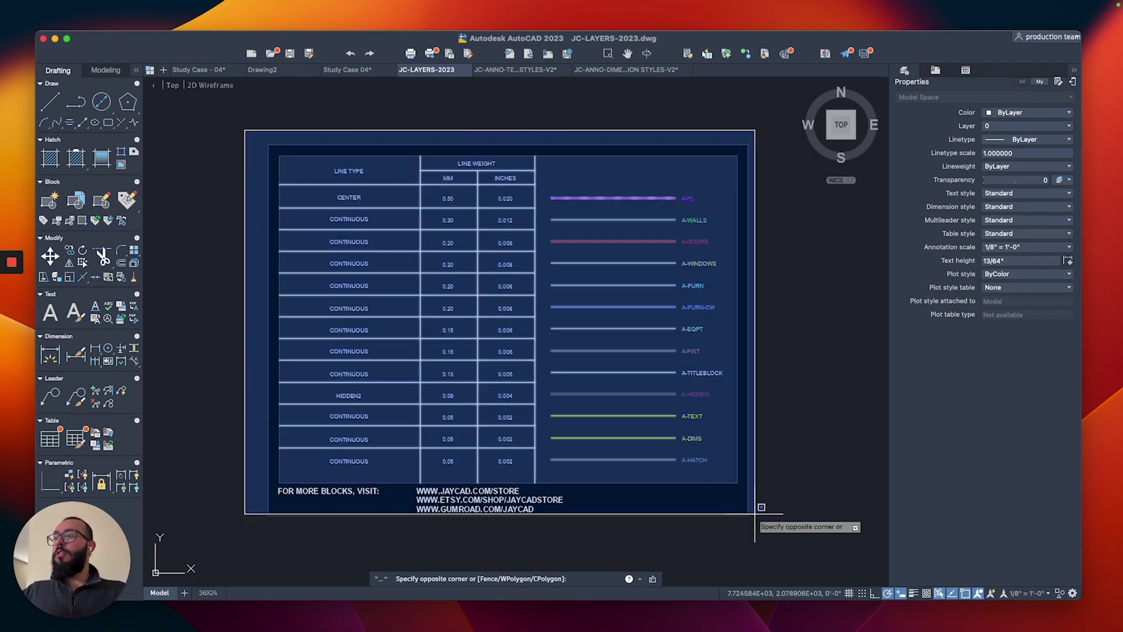
click(790, 530)
key(super+v)
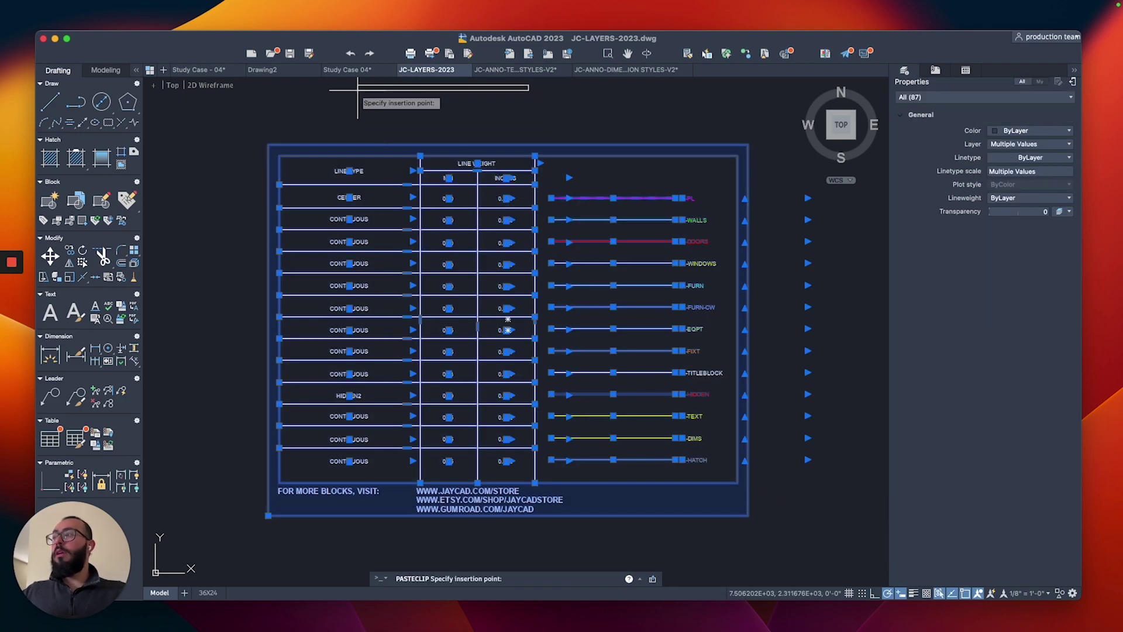
key(Escape)
click(240, 123)
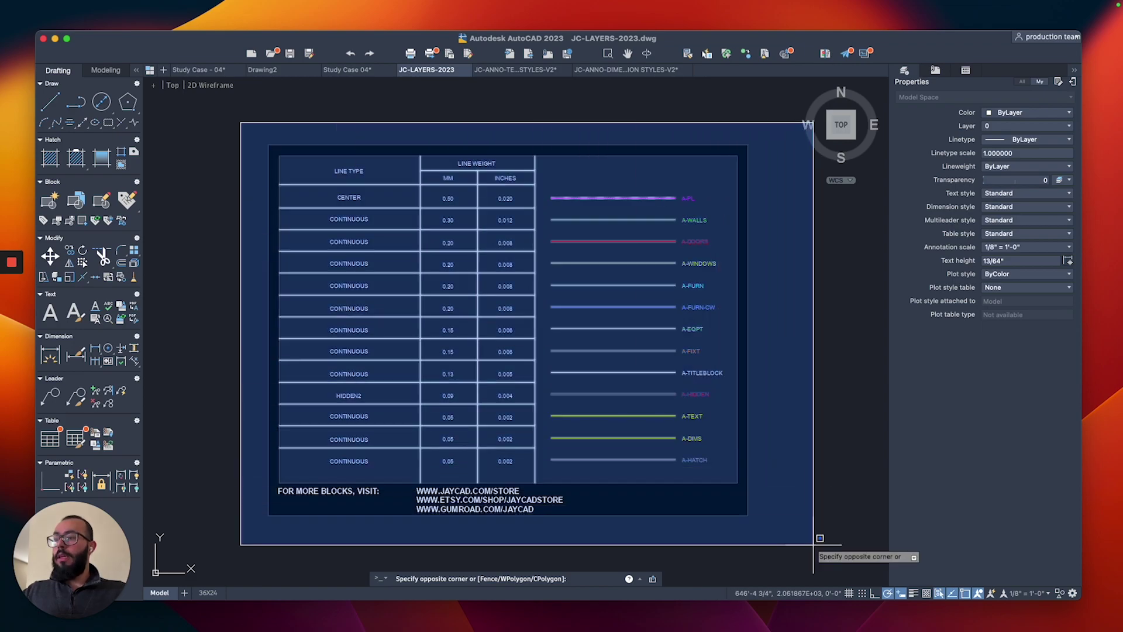
click(840, 548)
key(super+c)
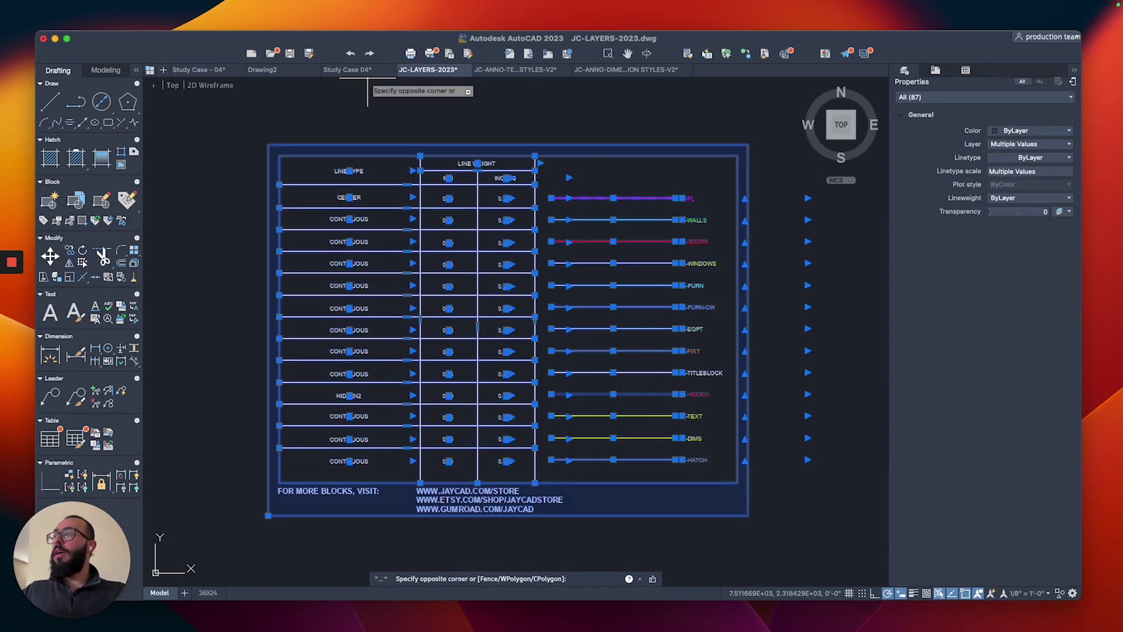
click(347, 70)
Paste the line-weight table to the left of the floor plan, above the legend sheets.
key(super+v)
scroll(331, 269, up, 5)
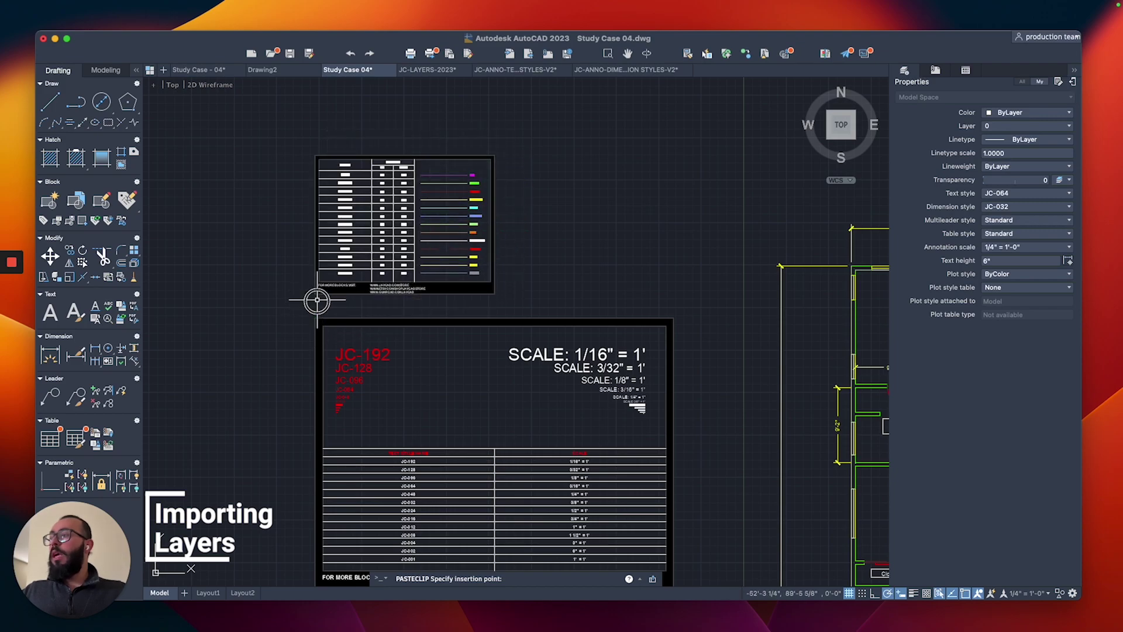
click(318, 299)
scroll(351, 263, down, 5)
scroll(410, 234, up, 3)
scroll(452, 207, down, 3)
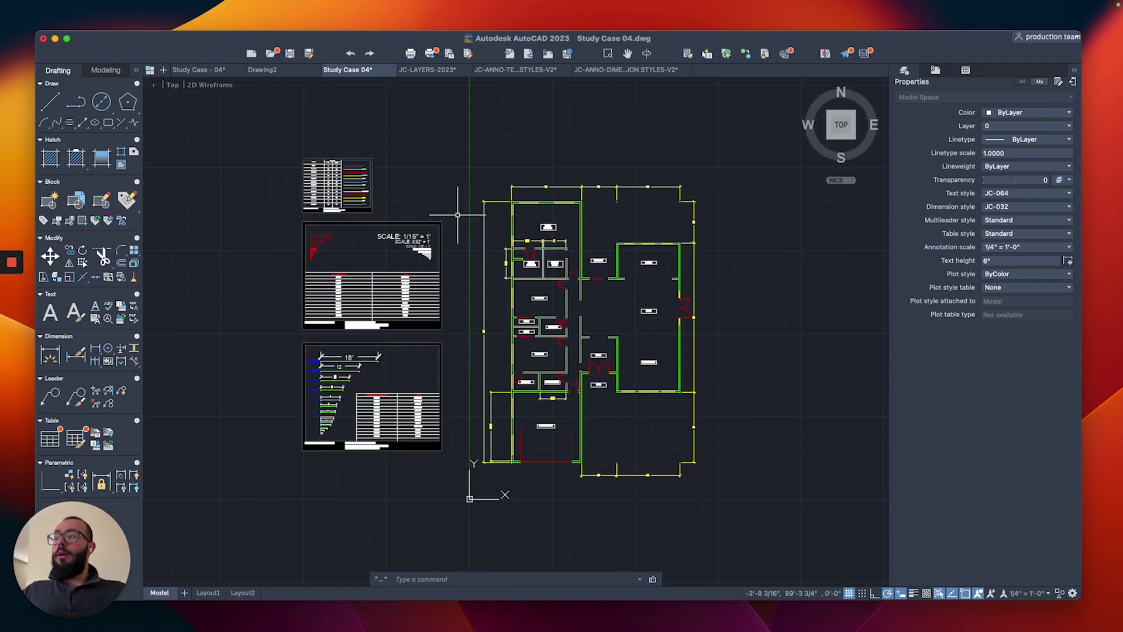
middle_drag(451, 206, 446, 165)
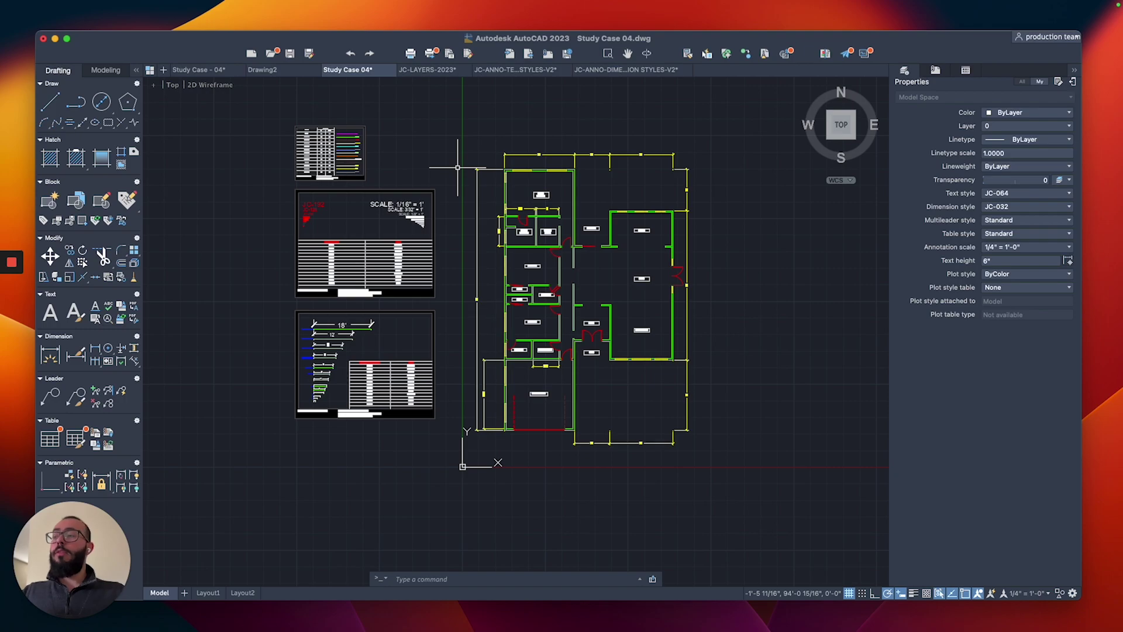
Select the Kitchen, Dining, Living Room, Backyard, Foyer, Entry, bedroom, bathroom, laundry and 2-Car Garage labels.
scroll(643, 236, up, 4)
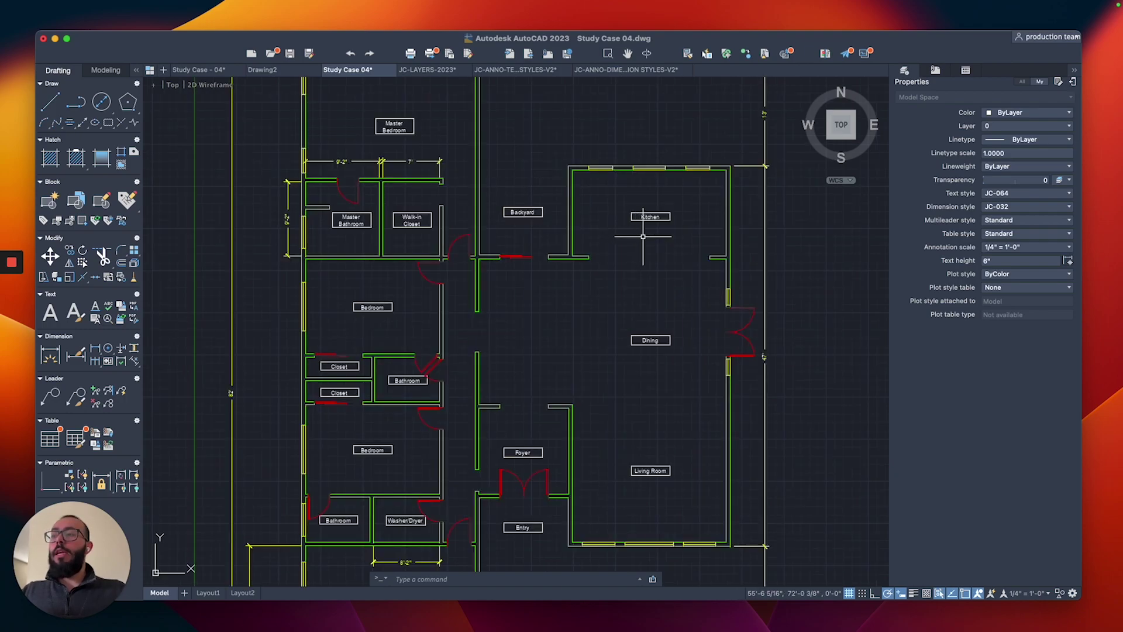
drag(683, 180, 627, 531)
click(522, 212)
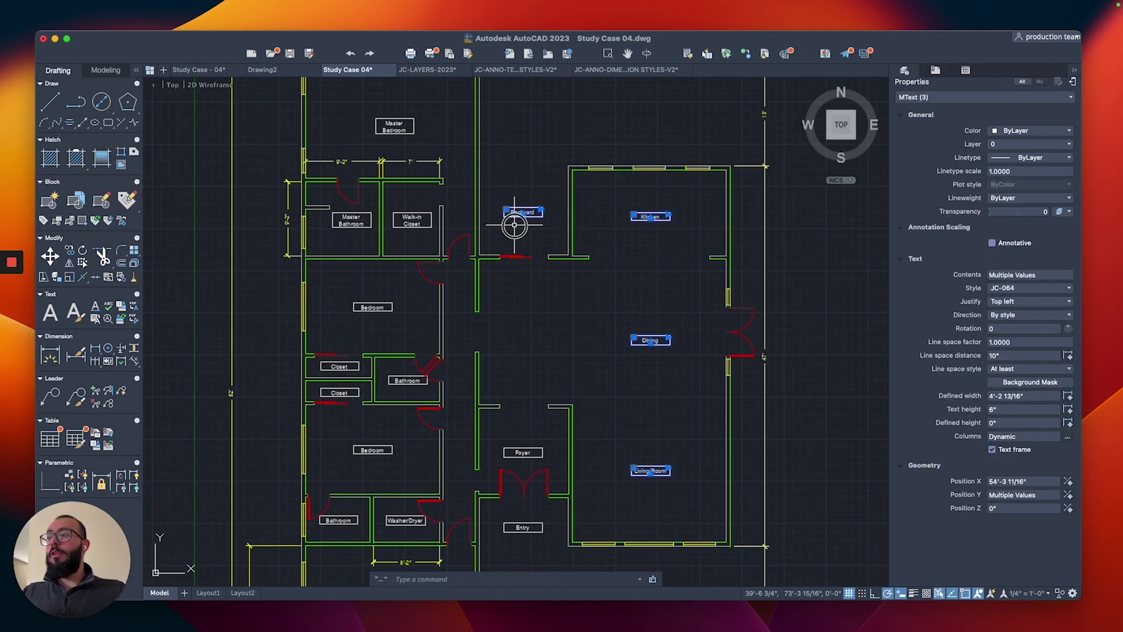
scroll(515, 225, down, 3)
click(527, 378)
click(527, 454)
click(409, 383)
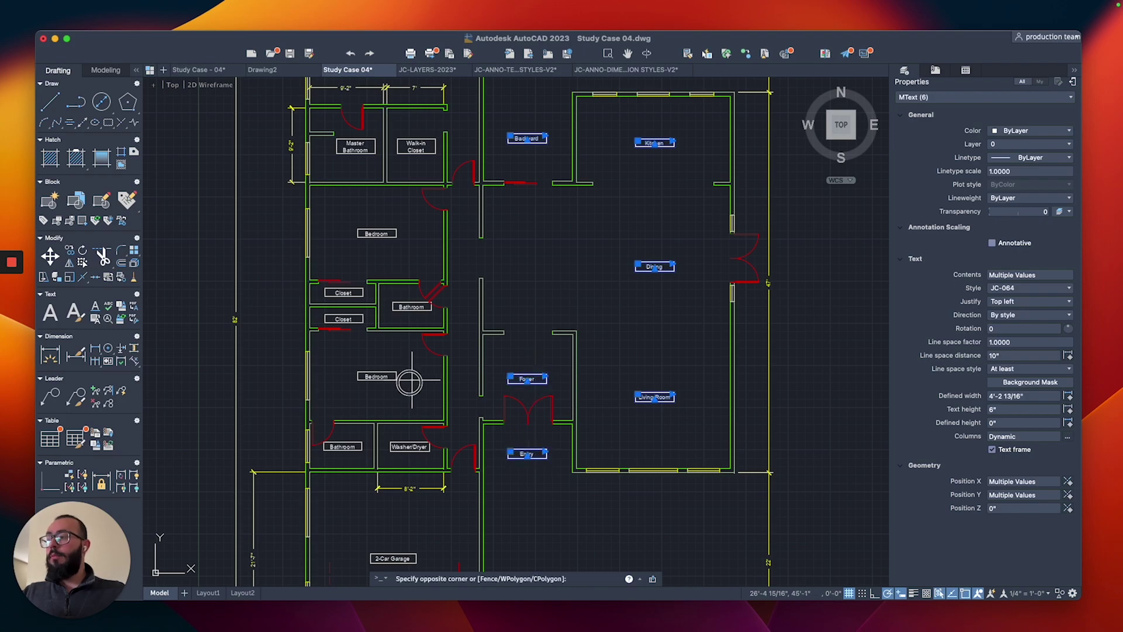
scroll(409, 382, down, 4)
click(431, 328)
click(469, 432)
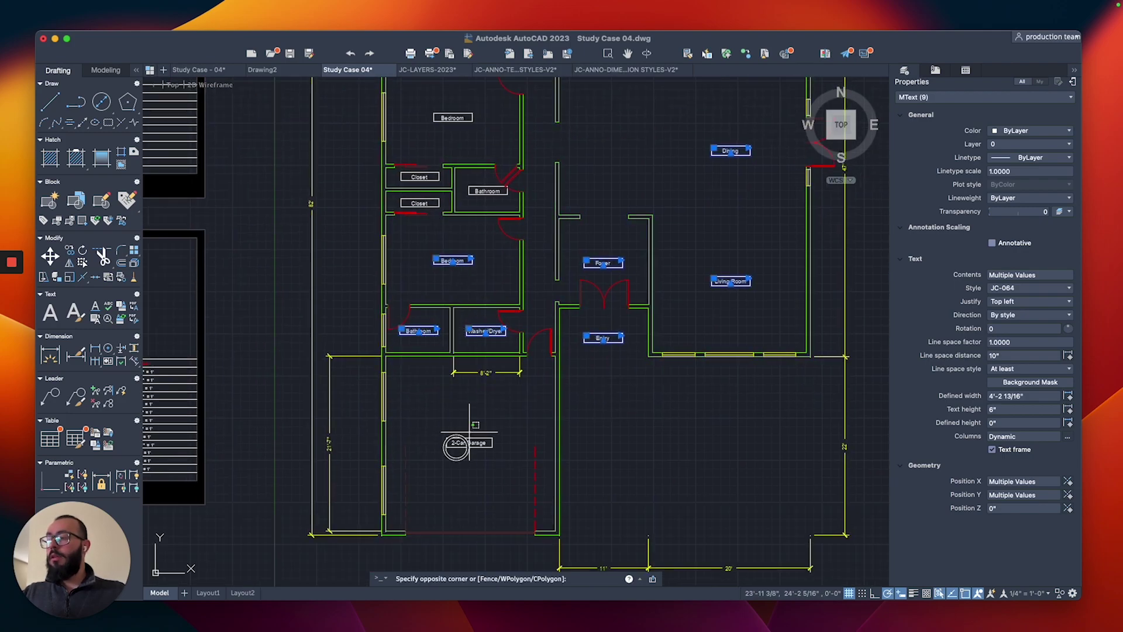
click(430, 475)
Add the upper Bathroom and both Closet labels to the label selection.
scroll(430, 475, up, 3)
click(550, 243)
click(494, 275)
click(513, 228)
click(457, 271)
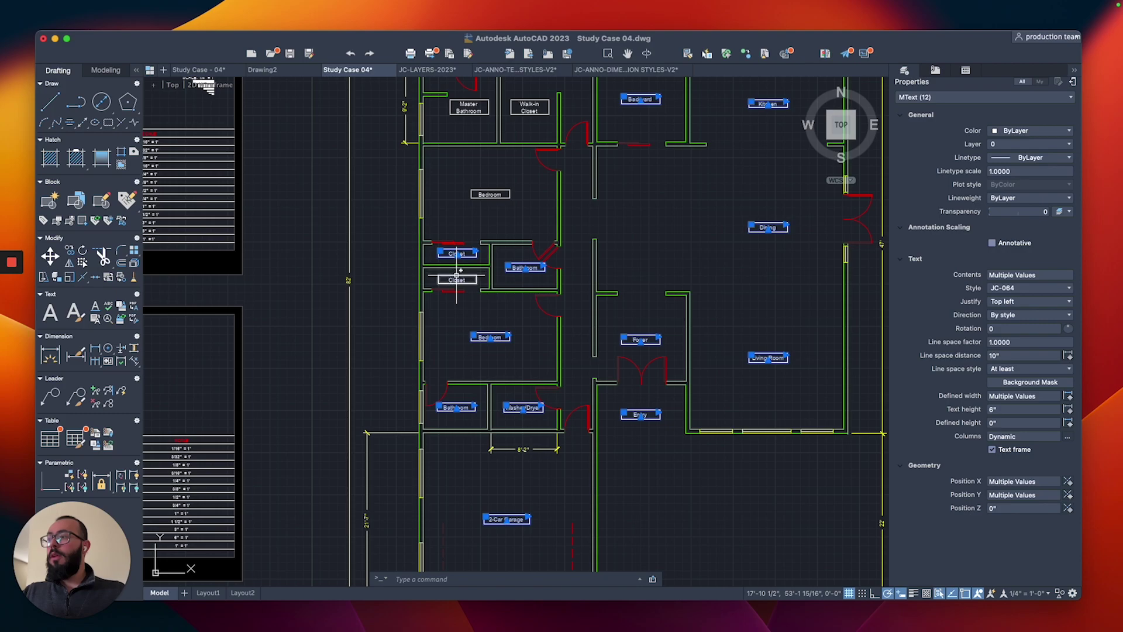
click(456, 275)
scroll(457, 274, down, 5)
scroll(489, 228, up, 2)
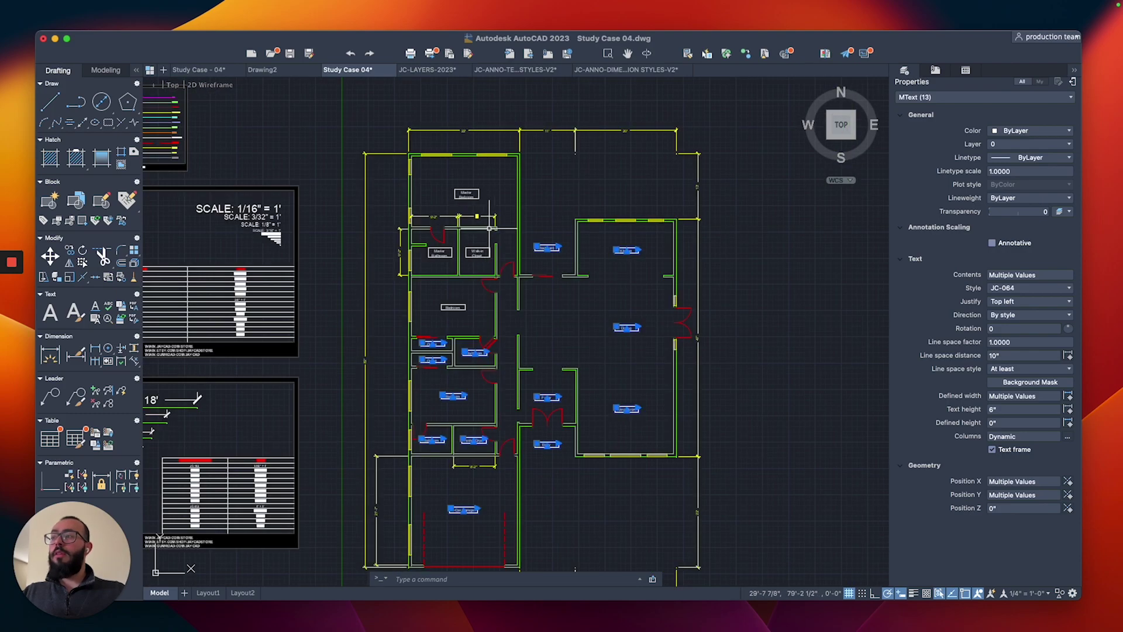
Drop the 13 selected labels and select only the Backyard label.
key(Escape)
click(557, 233)
click(555, 253)
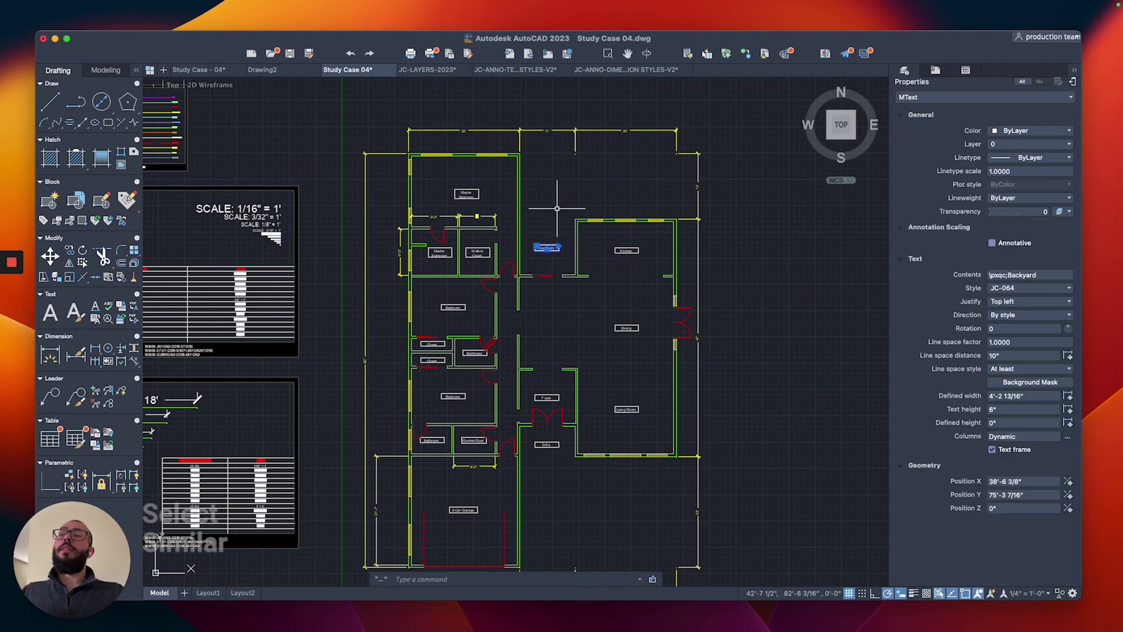
right_click(557, 211)
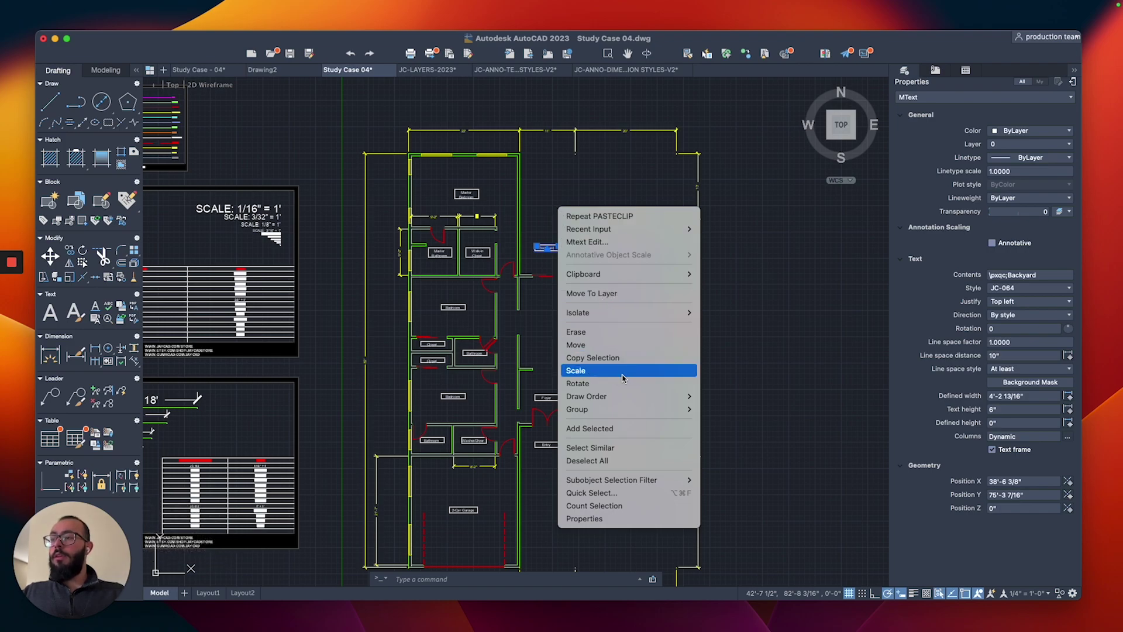
click(603, 452)
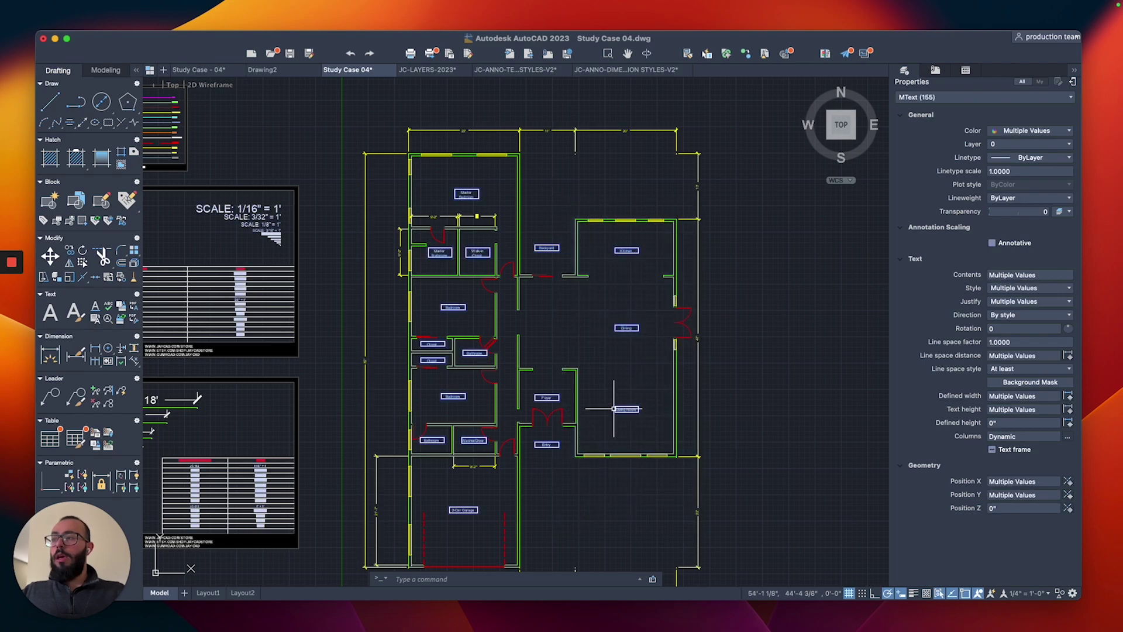
scroll(544, 258, left, 3)
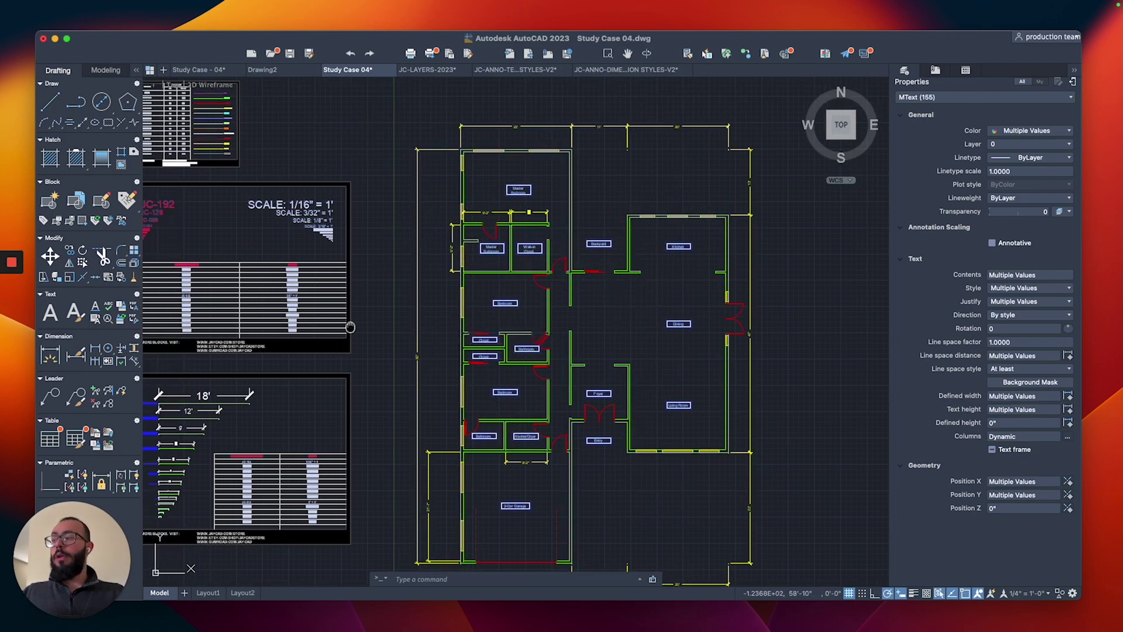
middle_drag(349, 326, 502, 365)
scroll(502, 364, down, 3)
scroll(481, 184, up, 5)
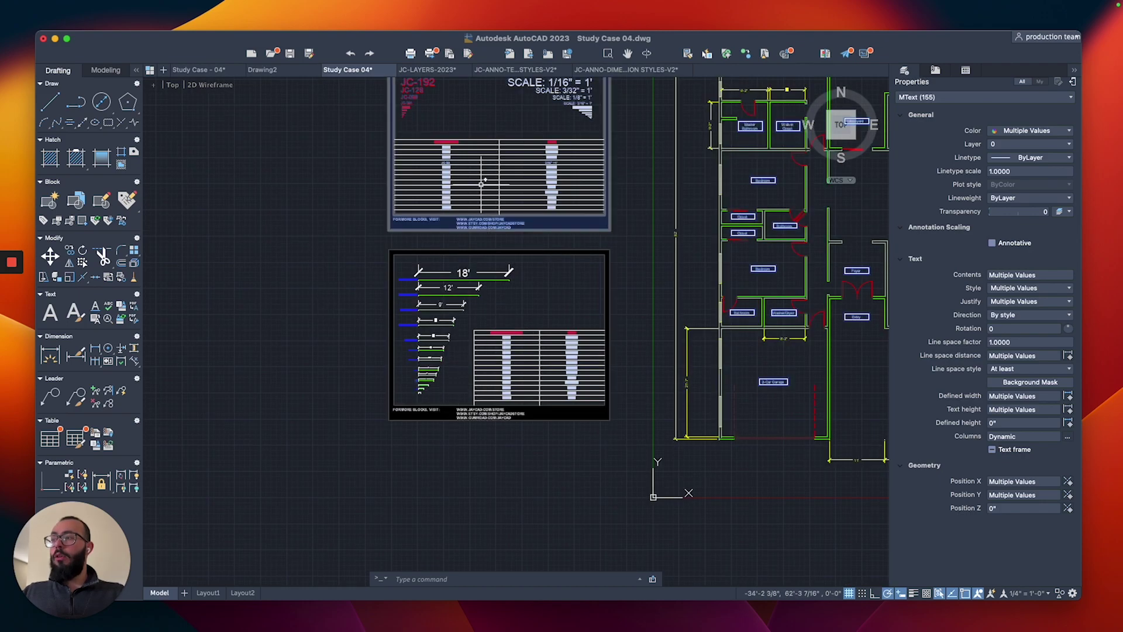
scroll(481, 183, up, 2)
scroll(498, 187, down, 6)
middle_drag(517, 183, 517, 210)
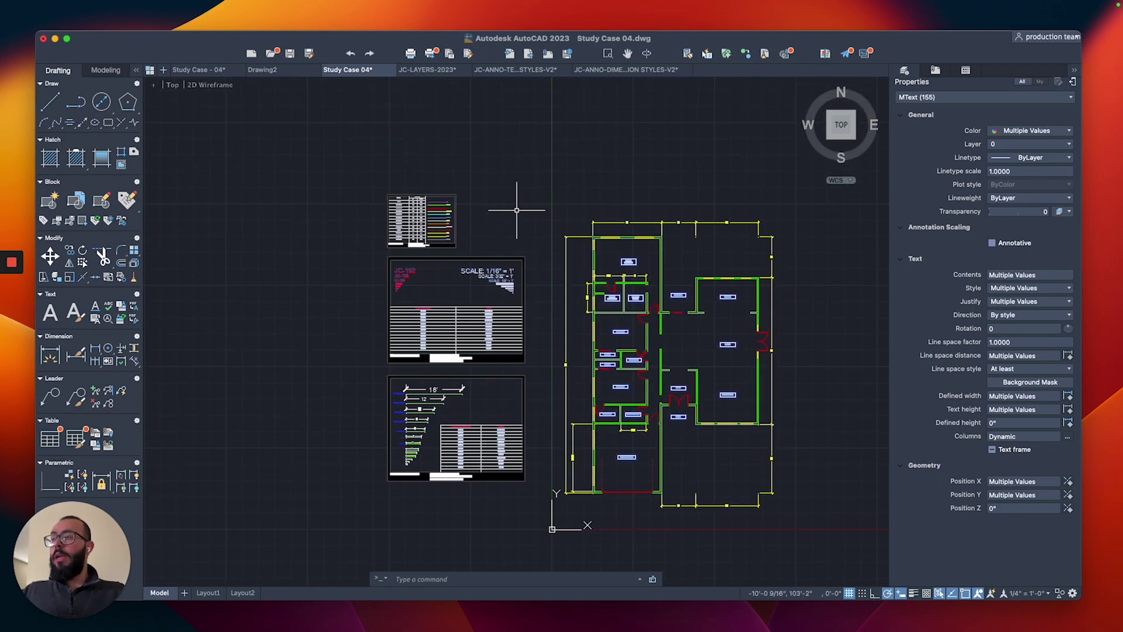
shift+drag(543, 168, 343, 513)
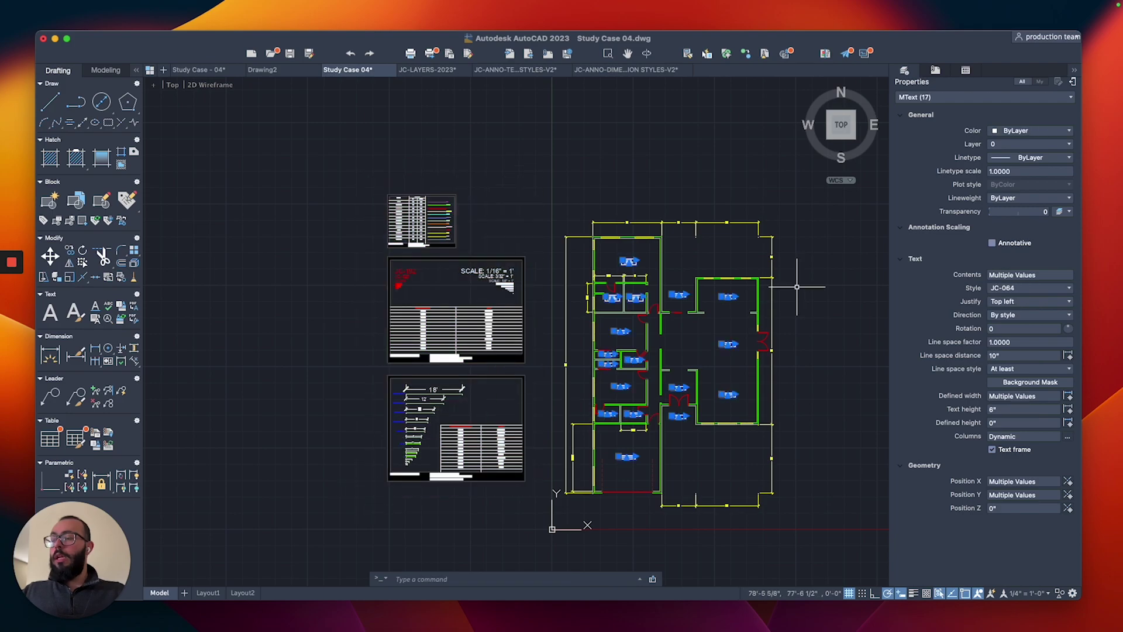
key(Escape)
scroll(797, 287, up, 4)
scroll(657, 283, down, 2)
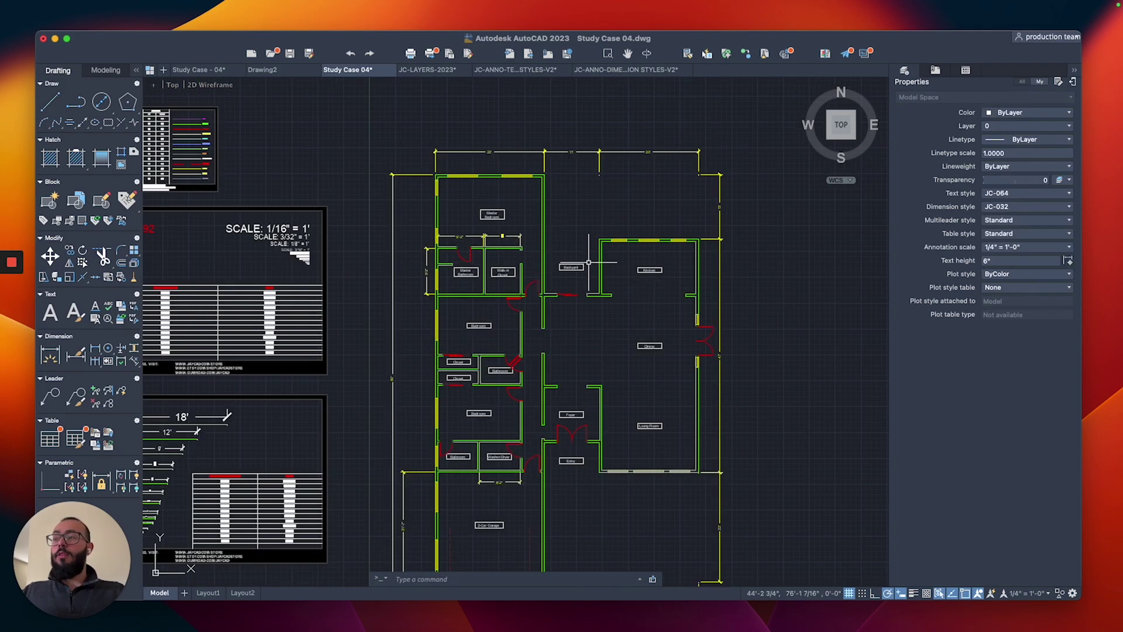
scroll(594, 260, down, 1)
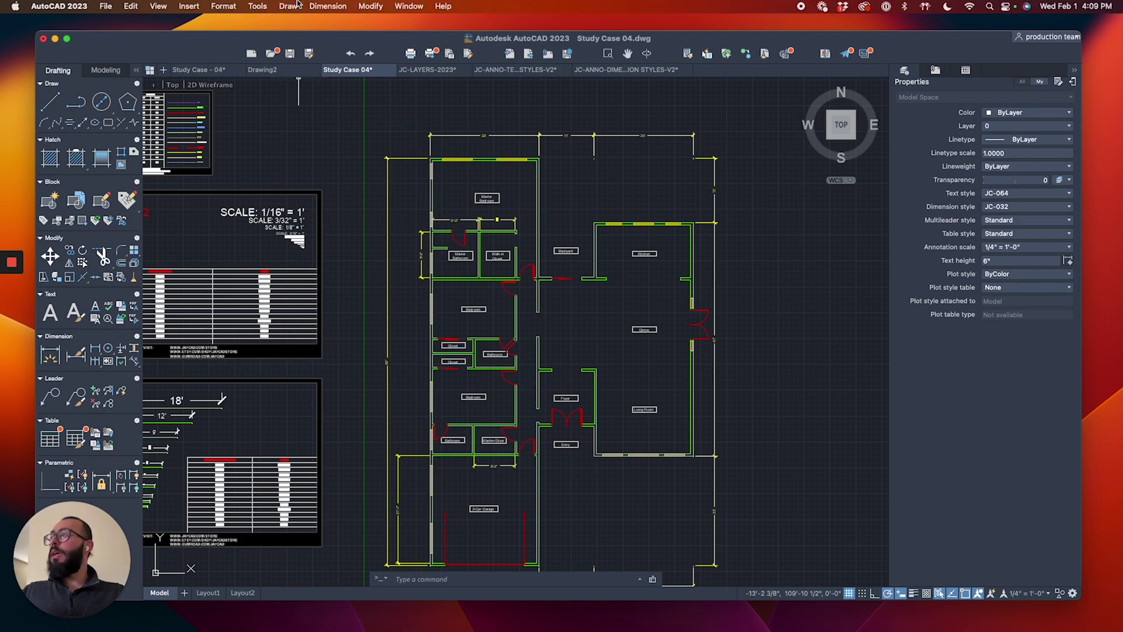
Open the Layers palette and enlarge its list to show every layer.
click(405, 7)
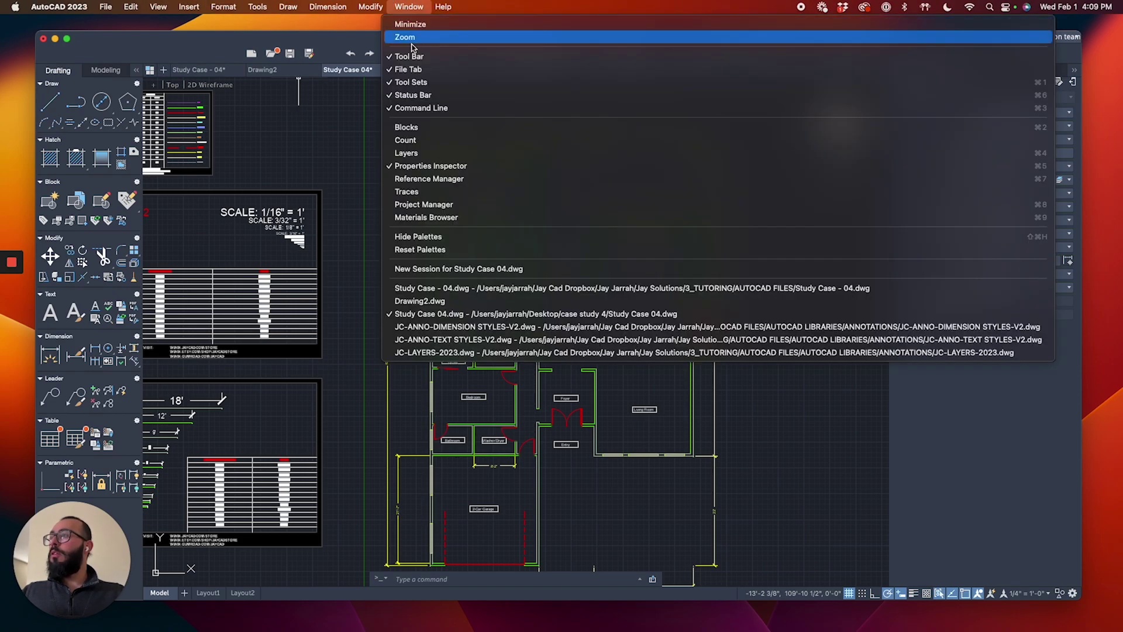
click(413, 153)
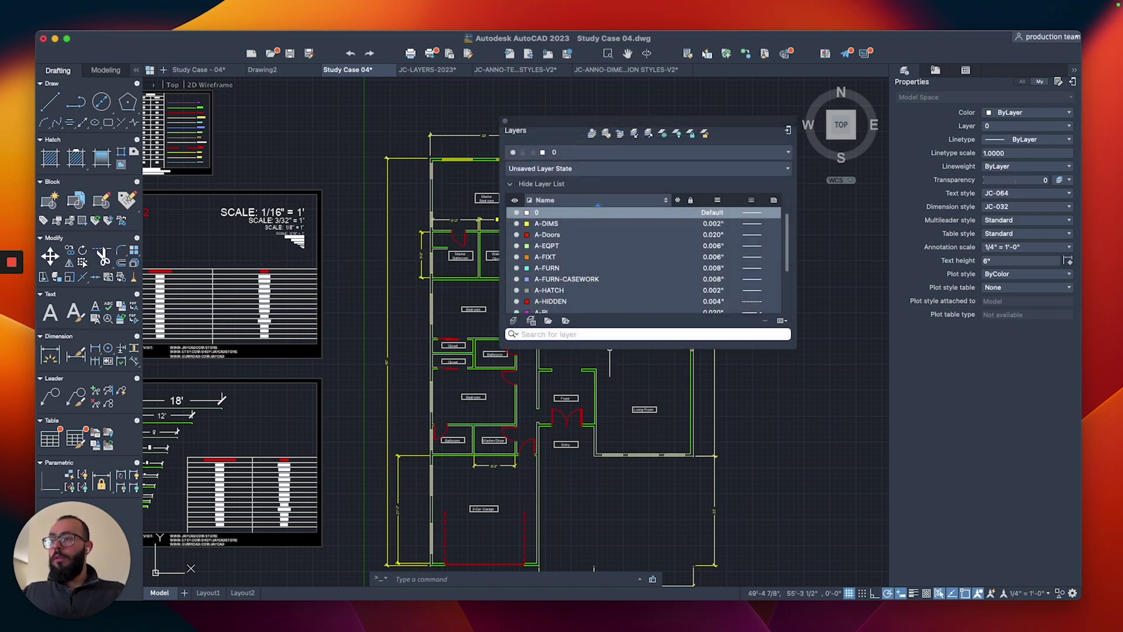
drag(609, 348, 611, 490)
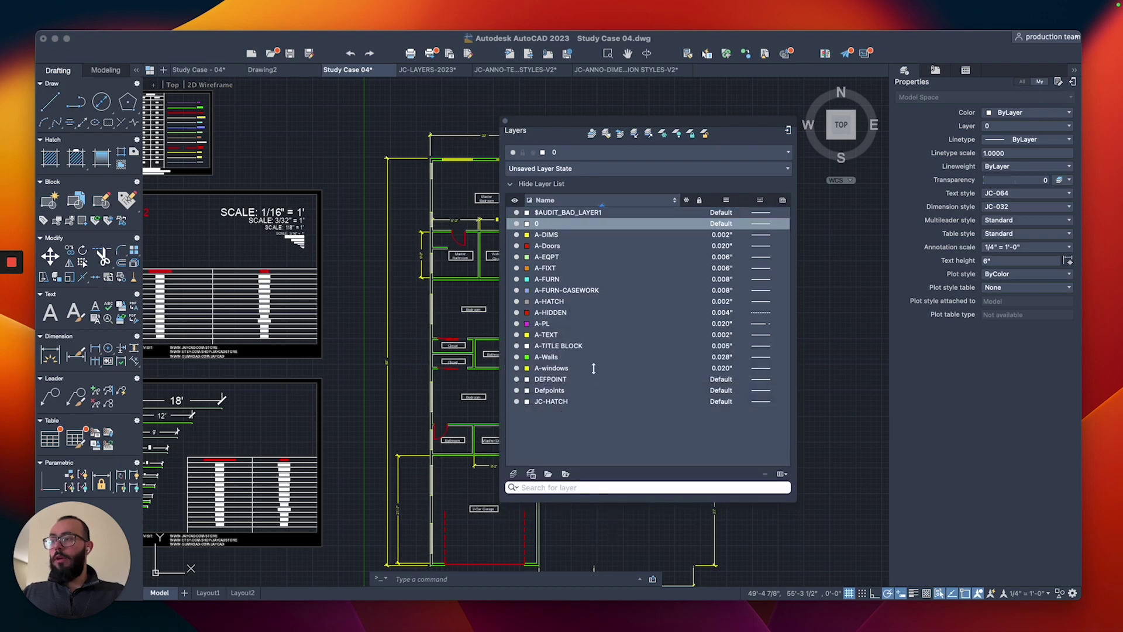
Lock the A-windows, A-Walls and A-Doors layers and close the layer list.
click(550, 367)
shift+click(552, 358)
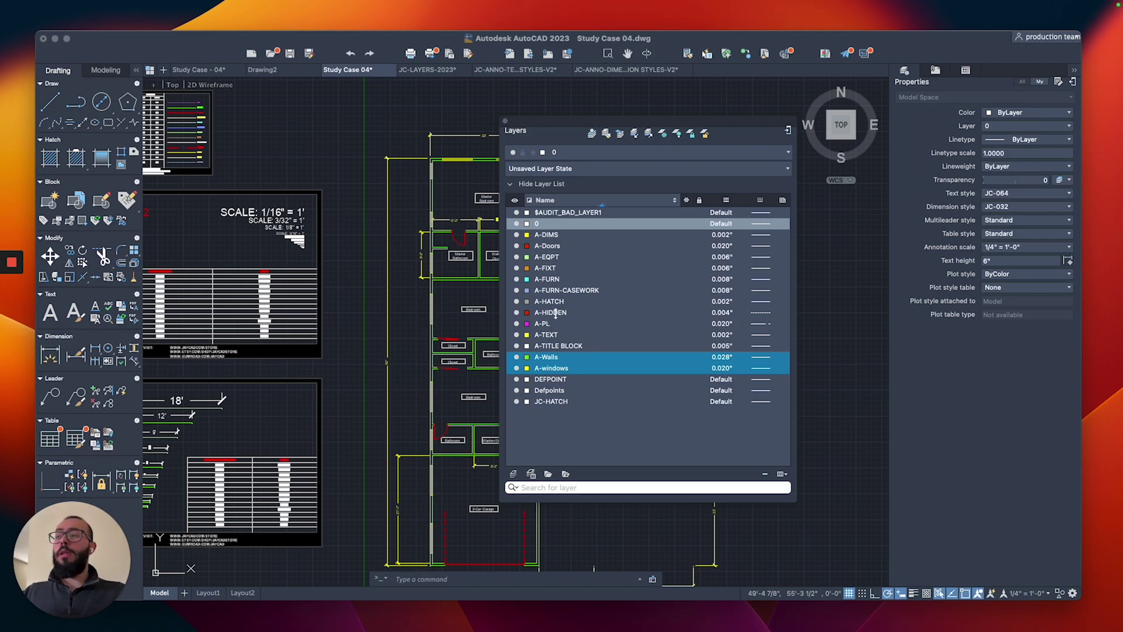
super+click(553, 246)
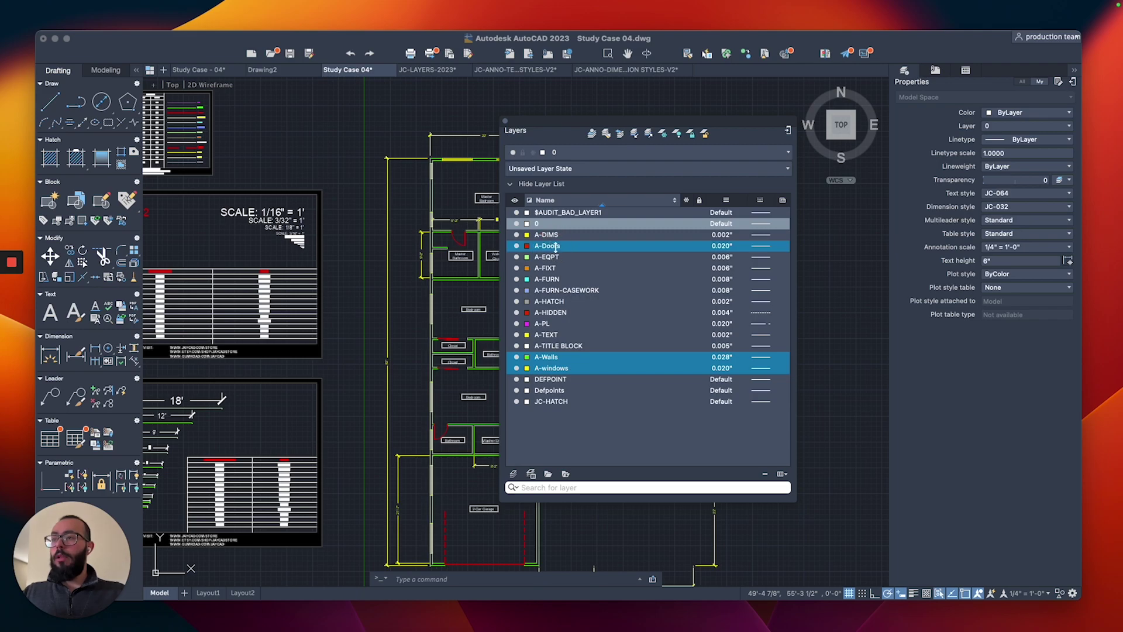
click(700, 247)
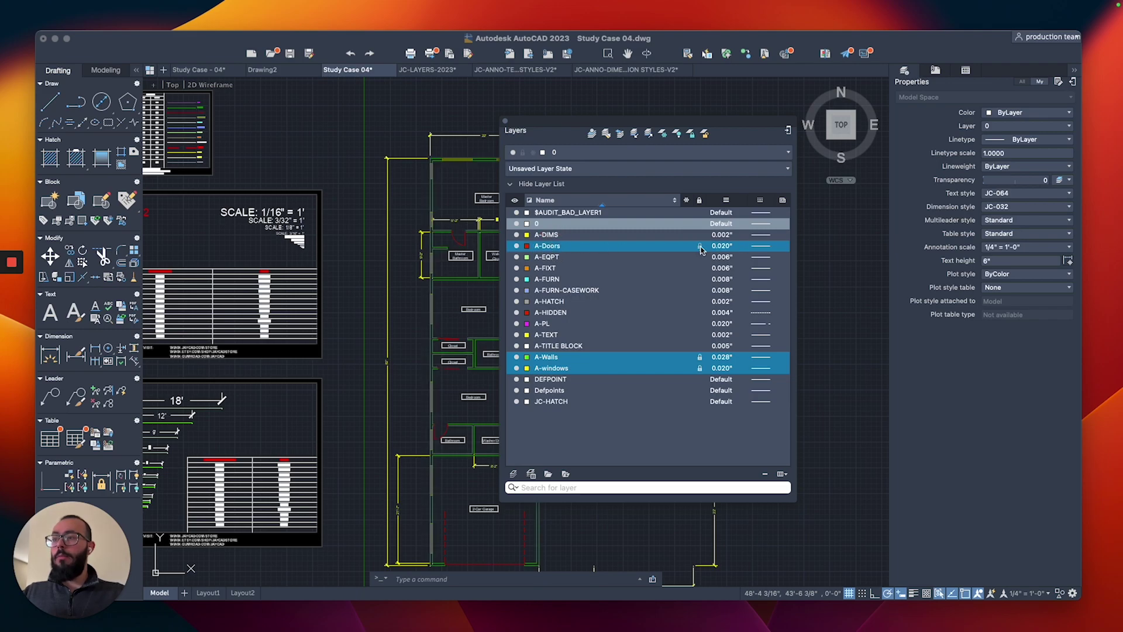
click(506, 122)
scroll(498, 299, up, 2)
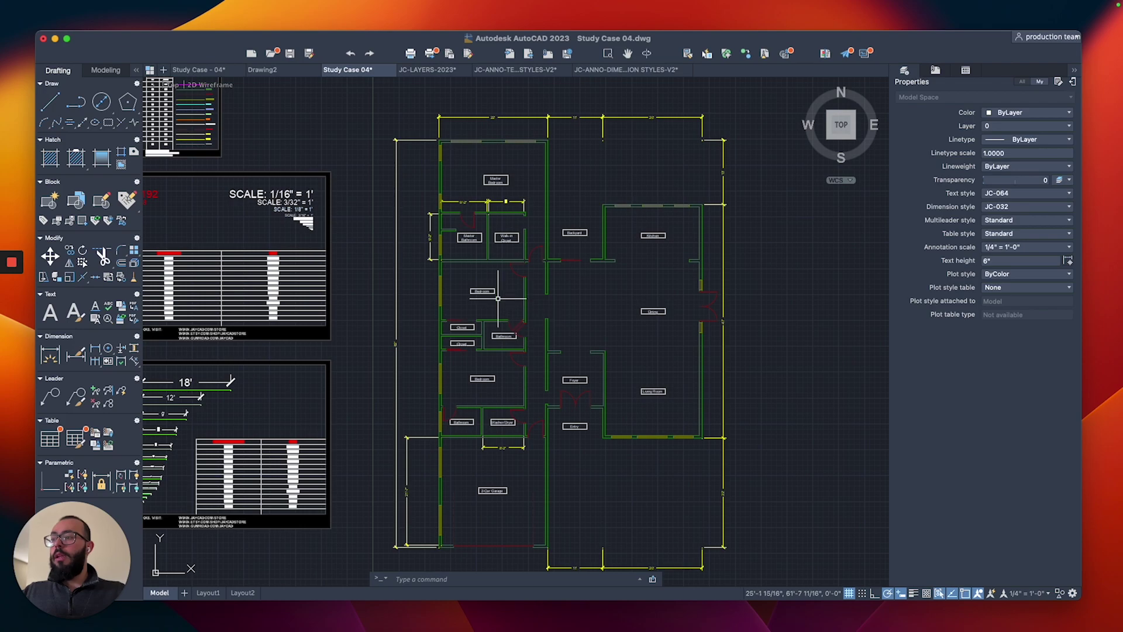
Window-select everything inside the Study Case 04 floor plan.
click(427, 163)
click(694, 476)
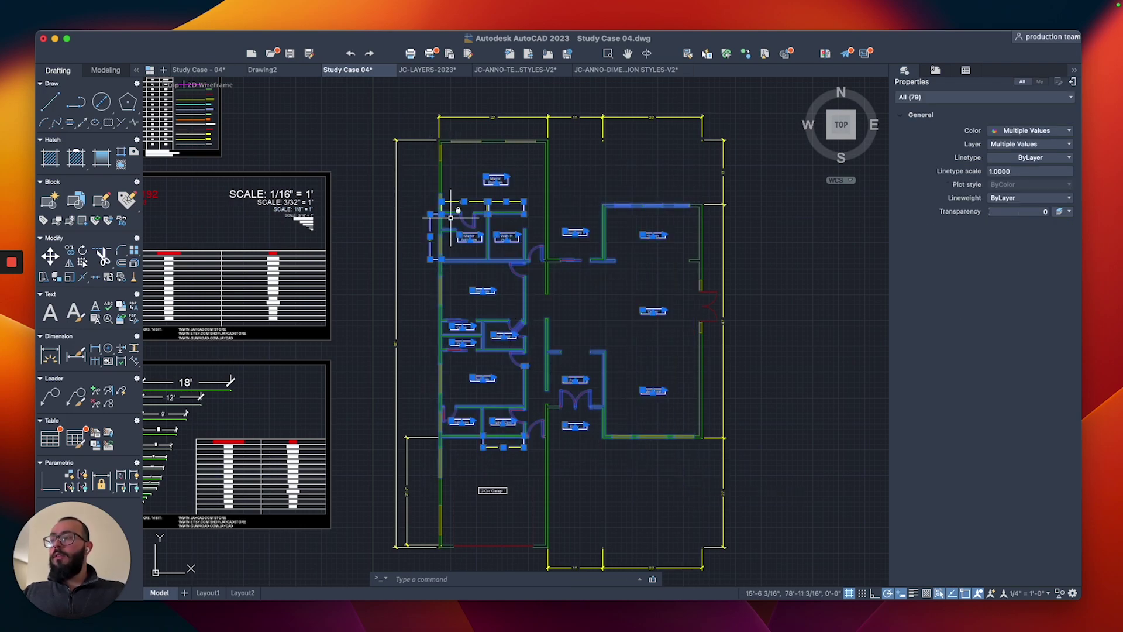
scroll(483, 155, up, 4)
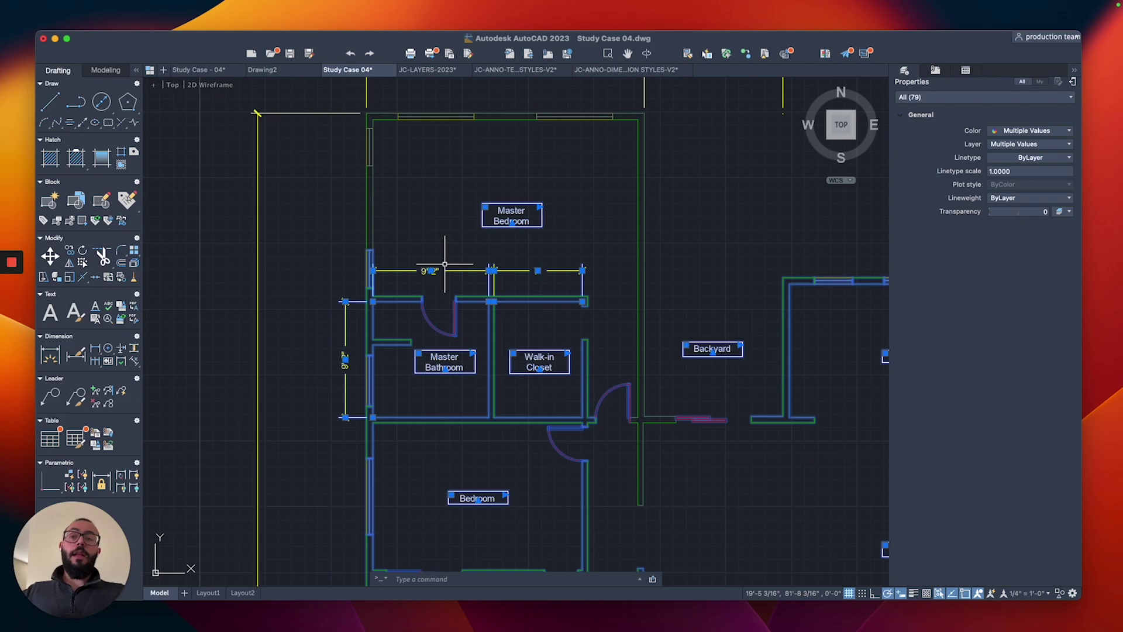
Remove the dimensions from the selection, leaving only the room labels selected.
shift+click(523, 258)
shift+click(461, 279)
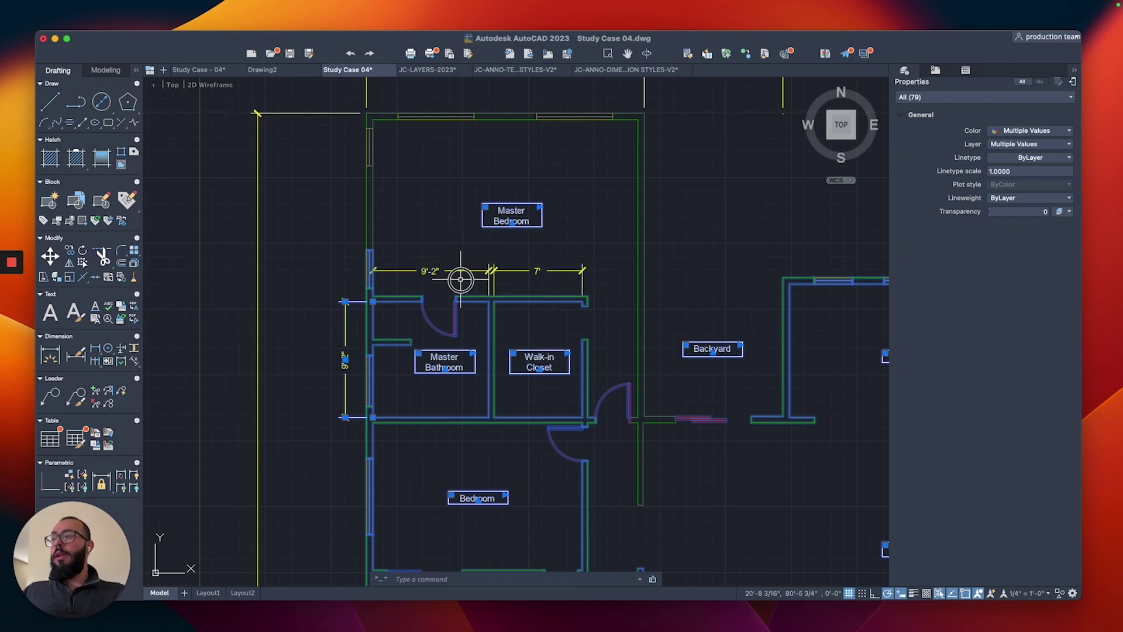
shift+drag(354, 289, 327, 321)
scroll(307, 328, down, 3)
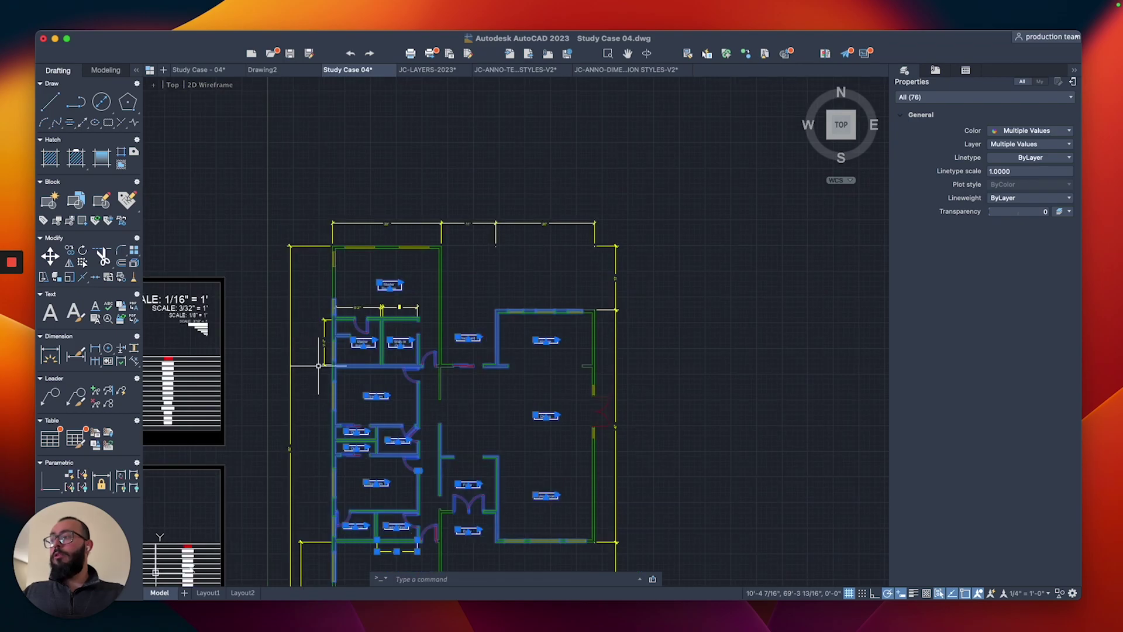
scroll(319, 366, down, 5)
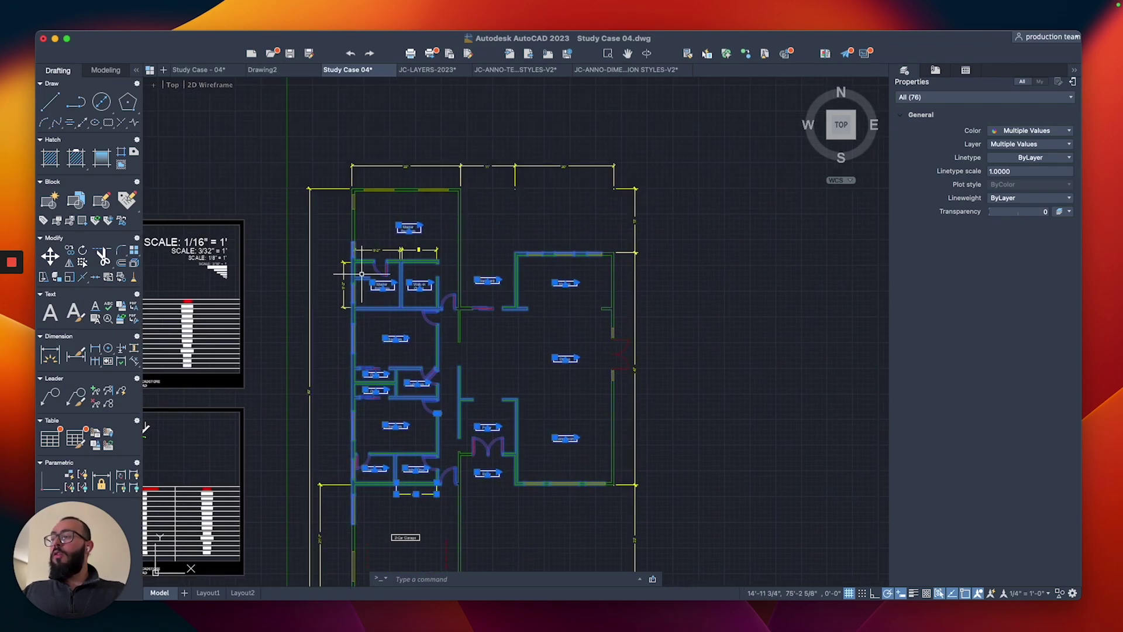
scroll(345, 258, up, 3)
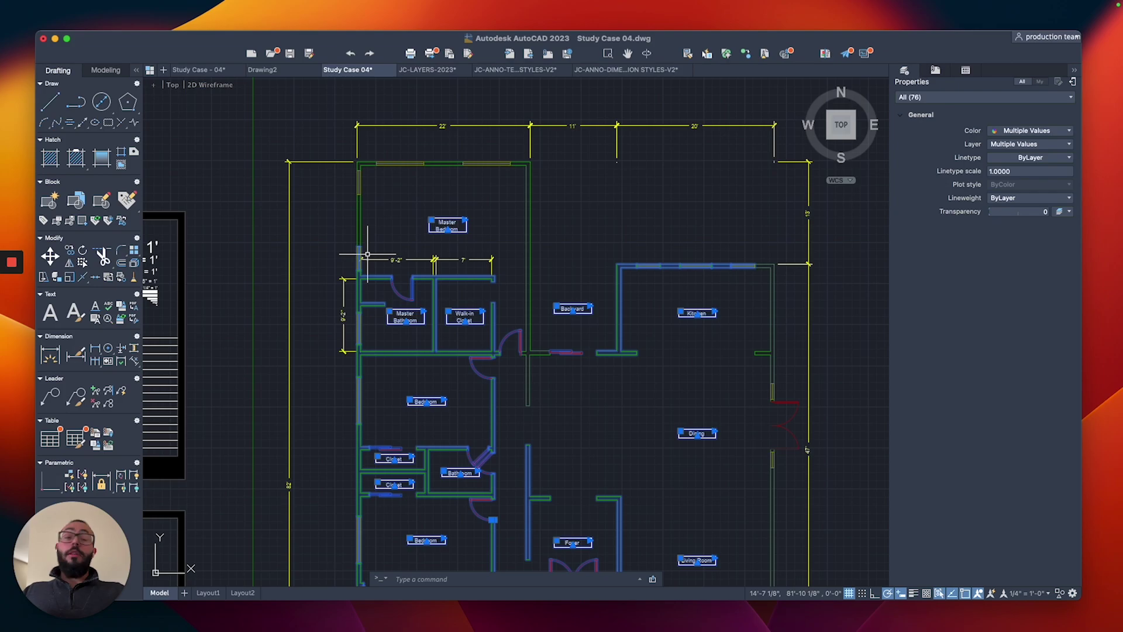
scroll(483, 406, down, 3)
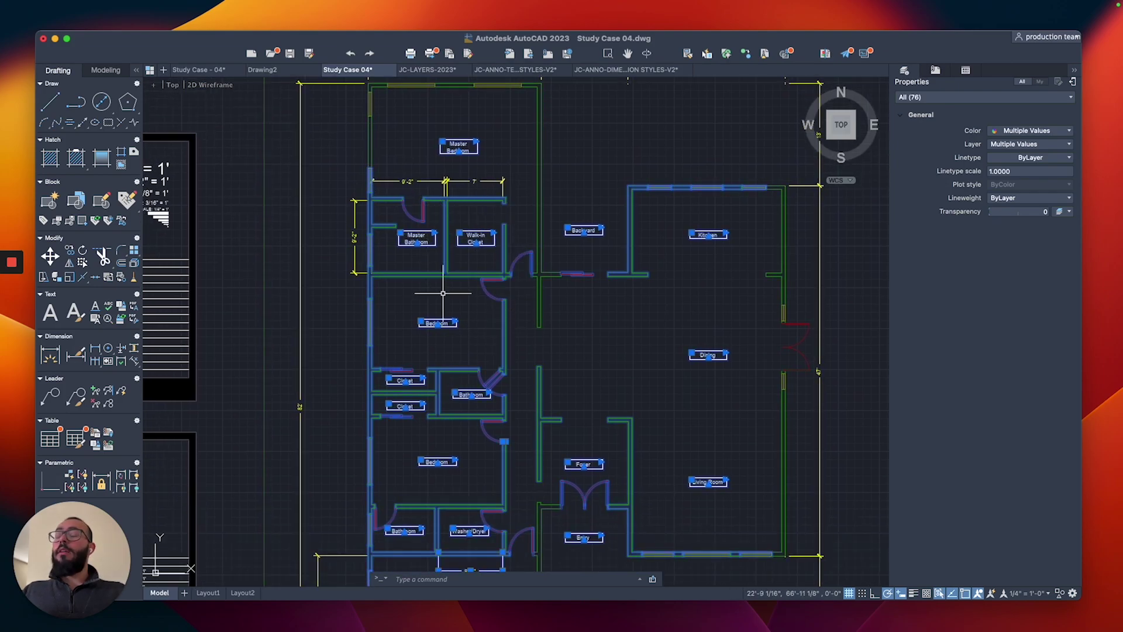
scroll(443, 293, right, 3)
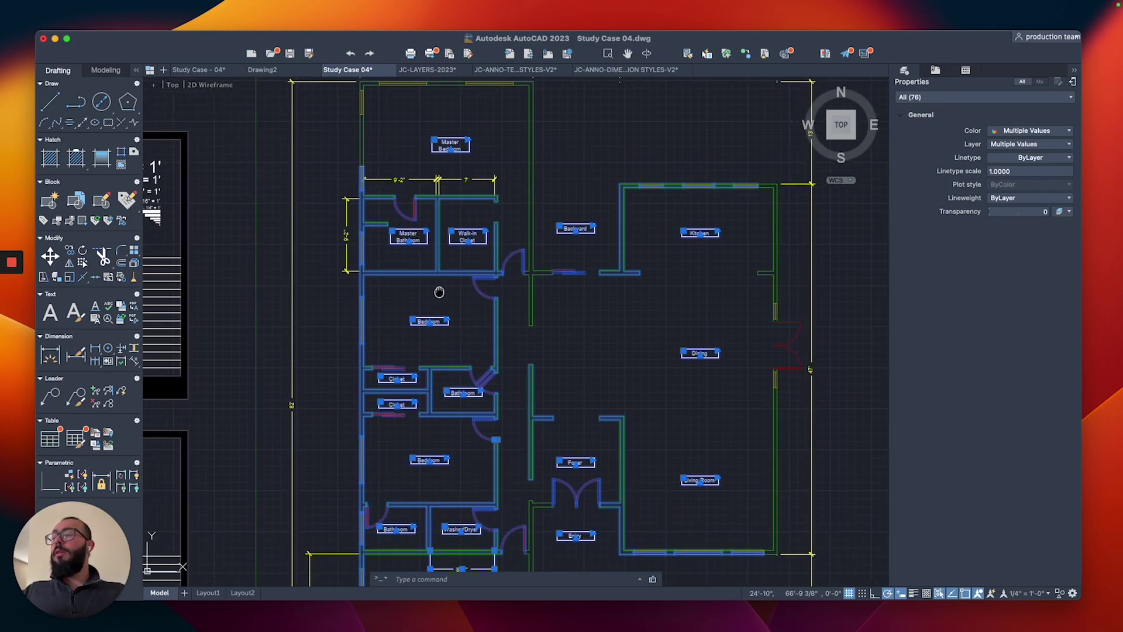
middle_drag(564, 330, 579, 263)
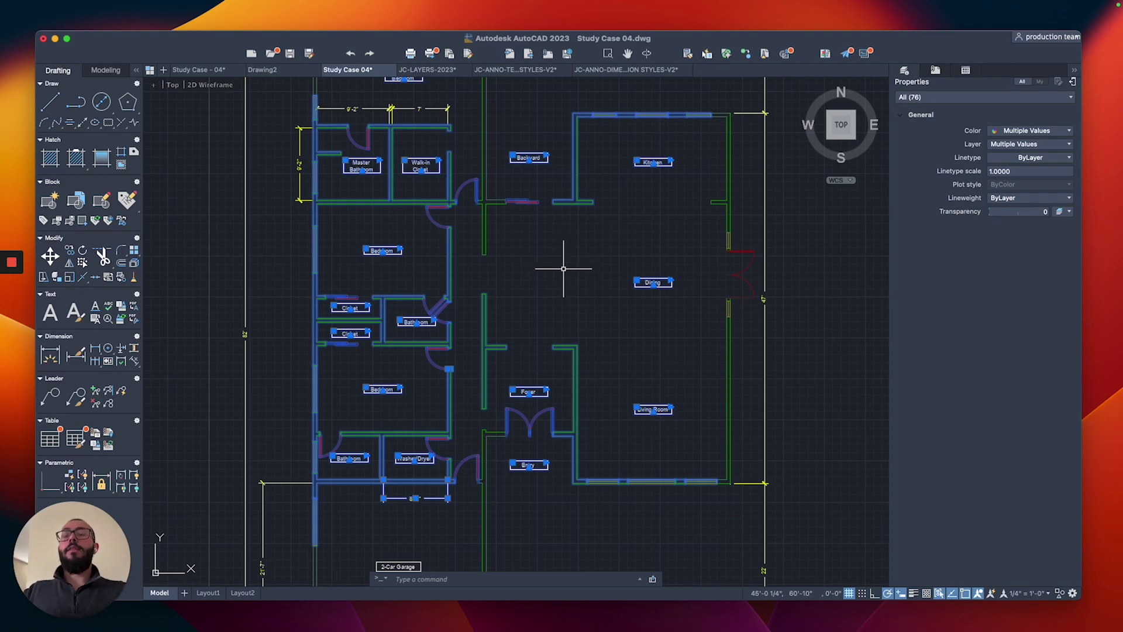
Put the selected room labels on the A-TEXT layer and dismiss the locked-layers warning.
click(1002, 146)
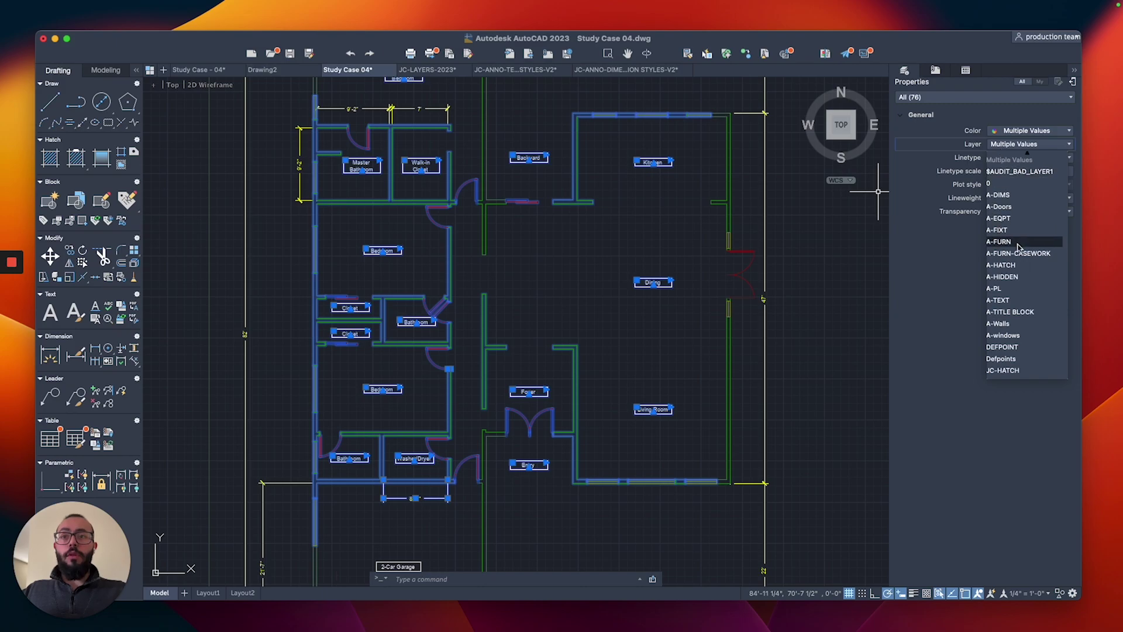
click(1008, 310)
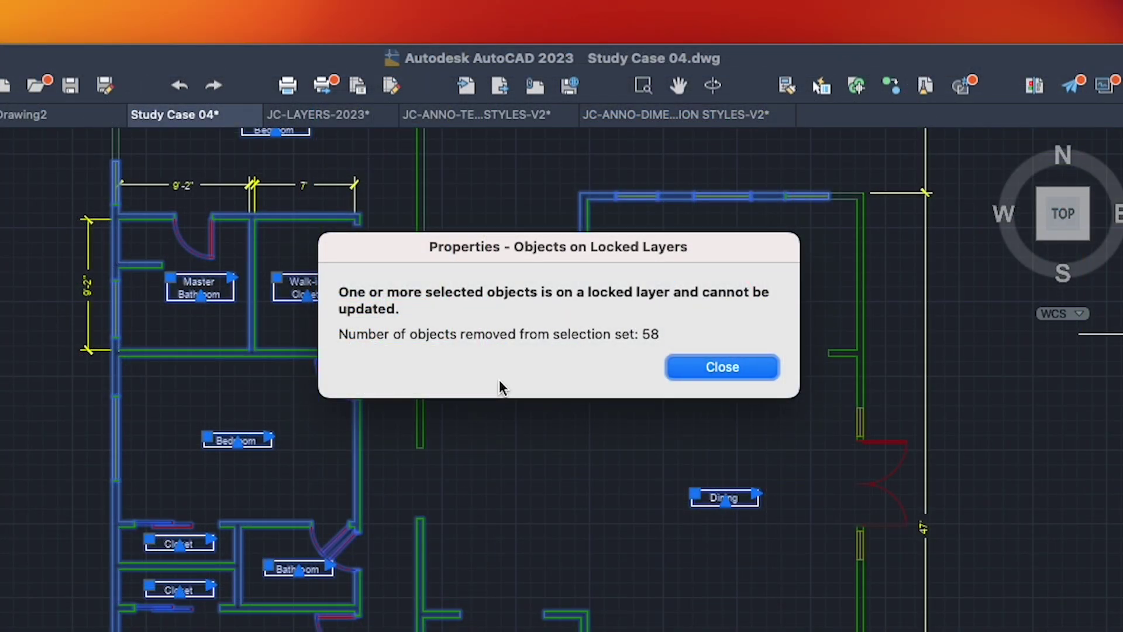
click(682, 367)
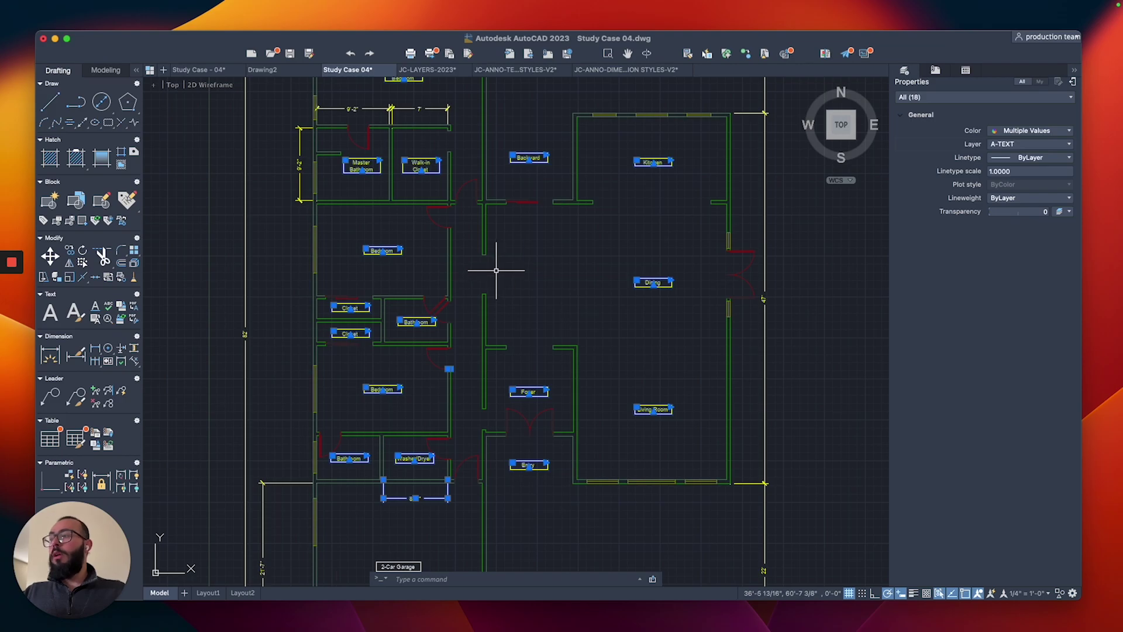
Clear the selection and use MA to match the 2-Car Garage label to the Washer/Dryer label.
key(Escape)
scroll(504, 281, up, 5)
scroll(403, 289, down, 3)
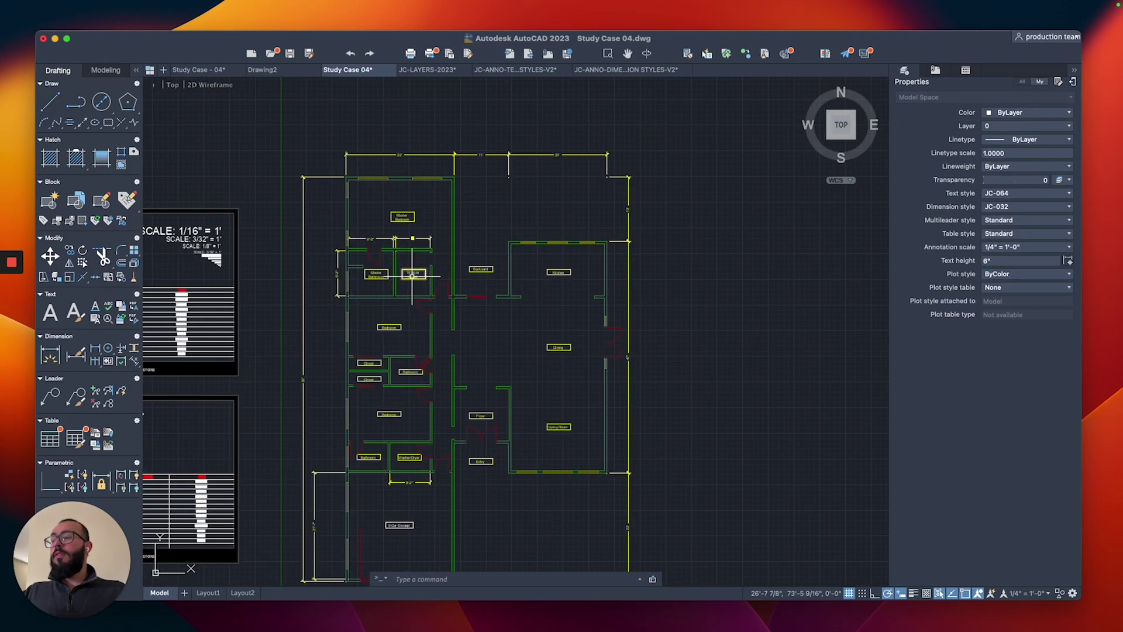
scroll(445, 405, down, 3)
scroll(445, 405, left, 2)
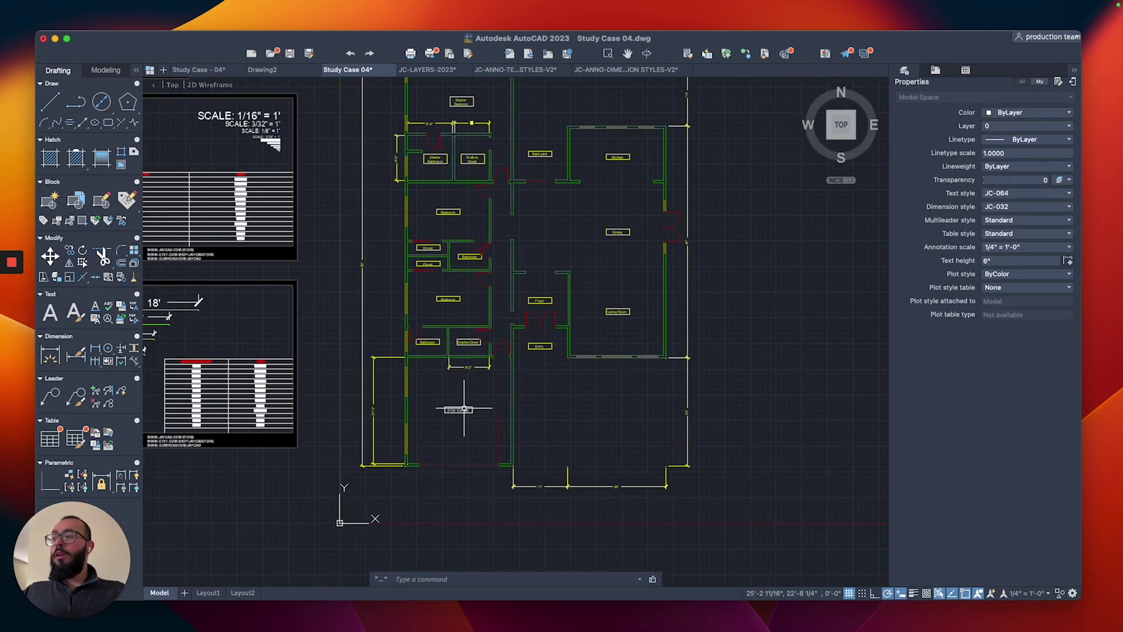
scroll(468, 393, up, 3)
text(a)
key(Return)
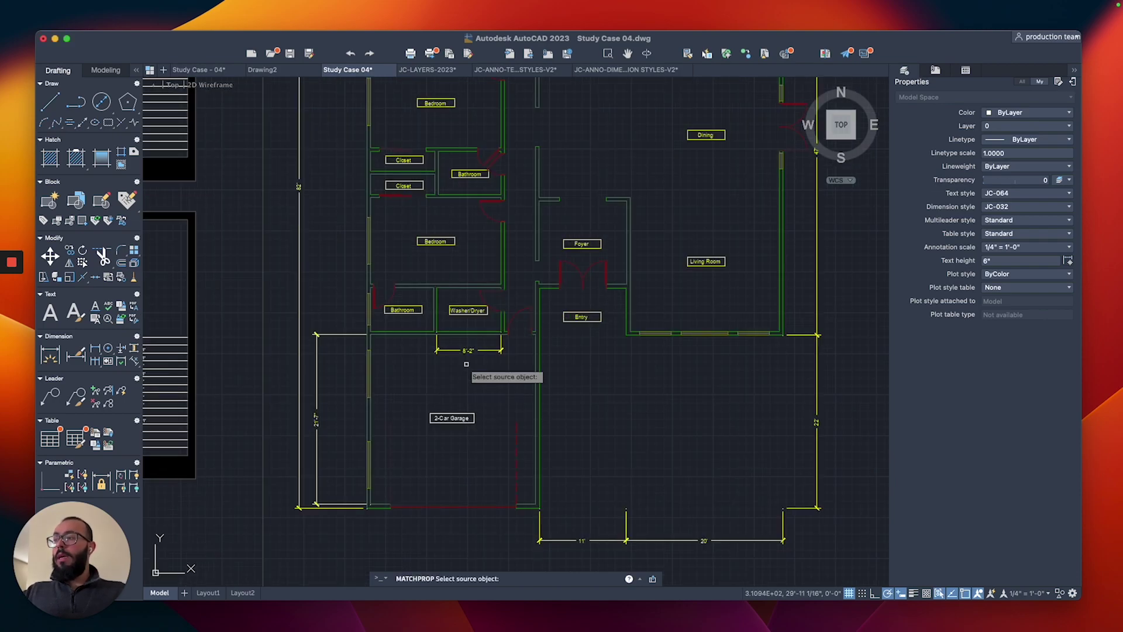
click(468, 310)
click(476, 412)
click(461, 418)
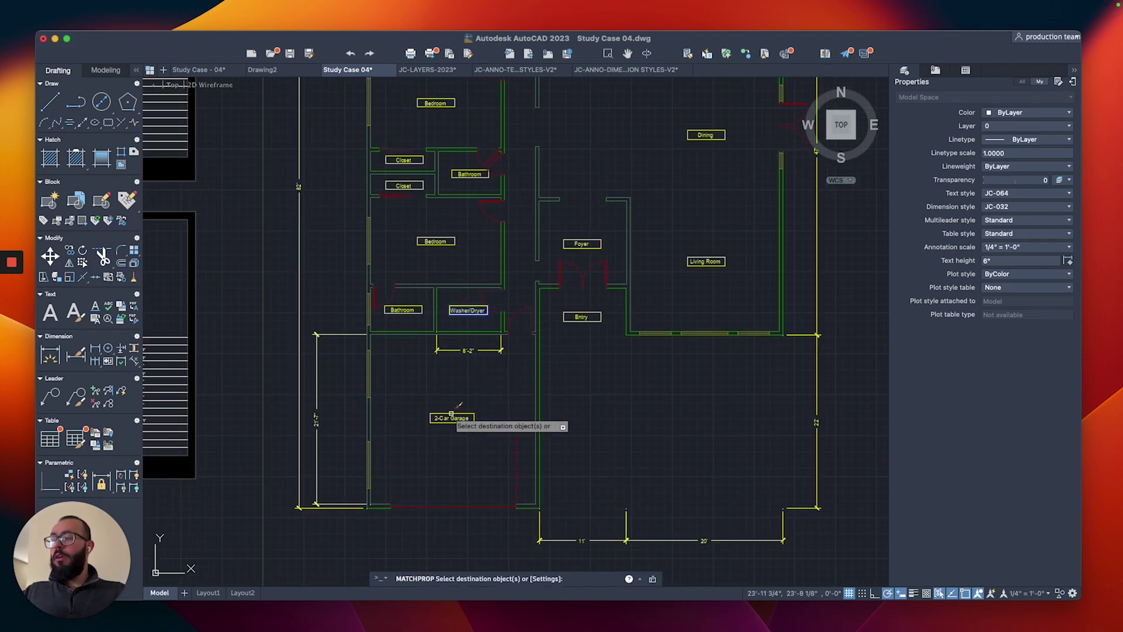
key(Return)
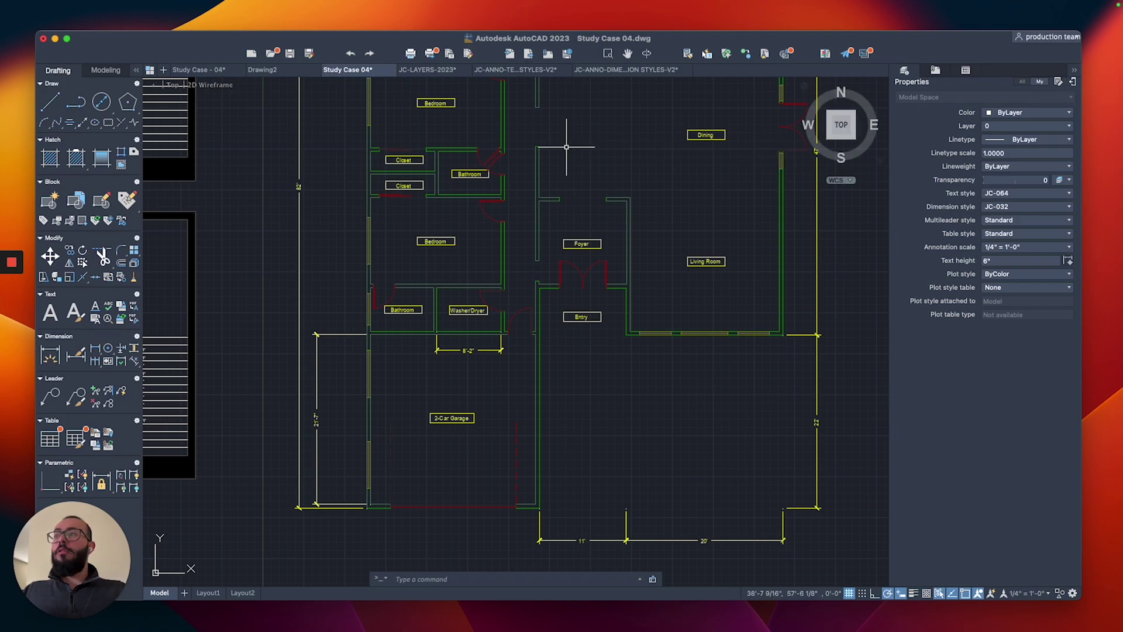
Open the layer list with LAYE, dock it above Properties, and enlarge it.
text(la)
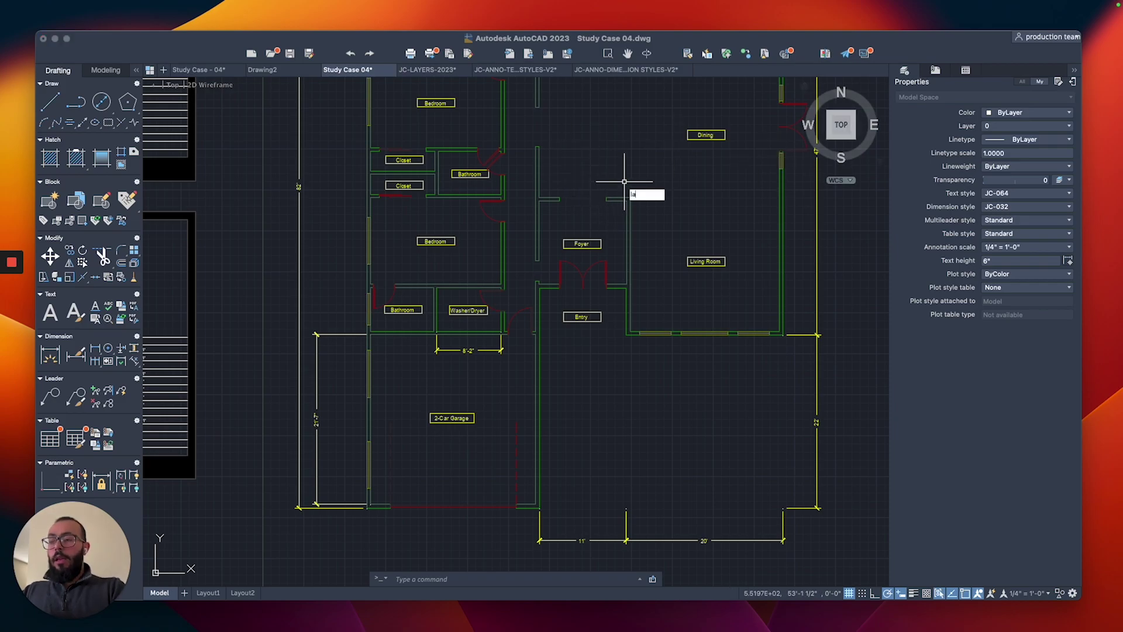
text(yer)
key(Return)
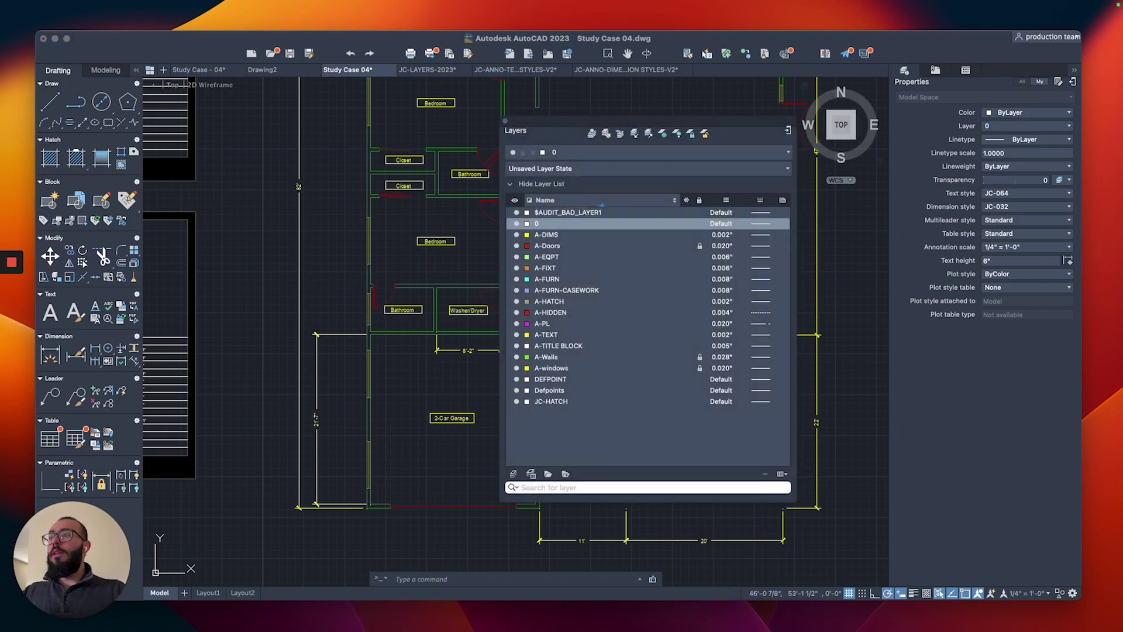
click(789, 130)
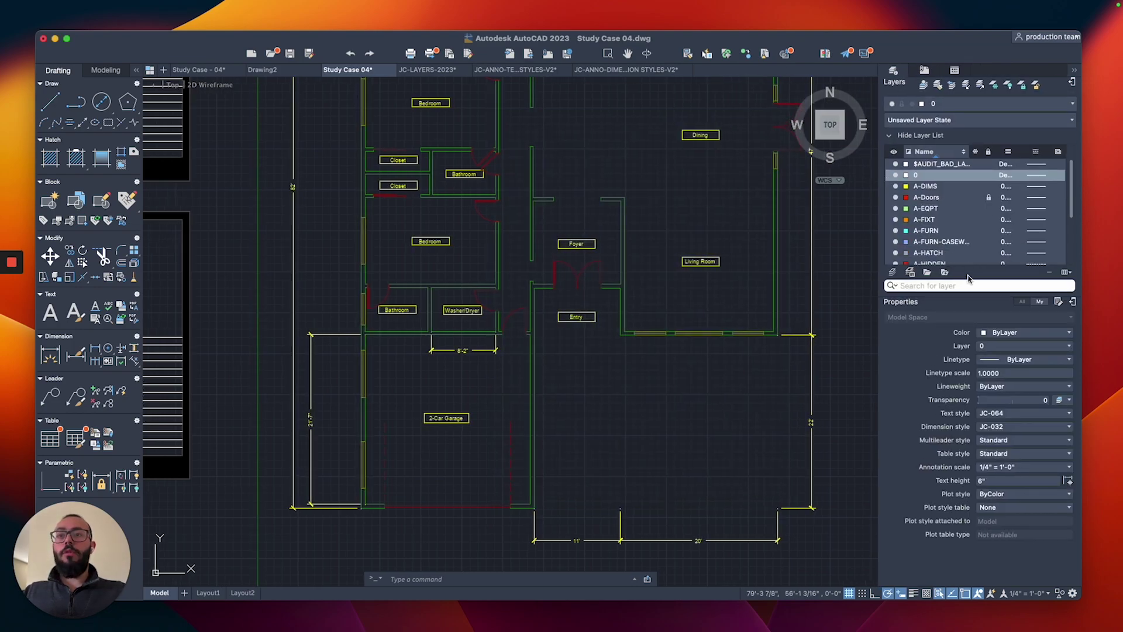
drag(970, 306, 969, 399)
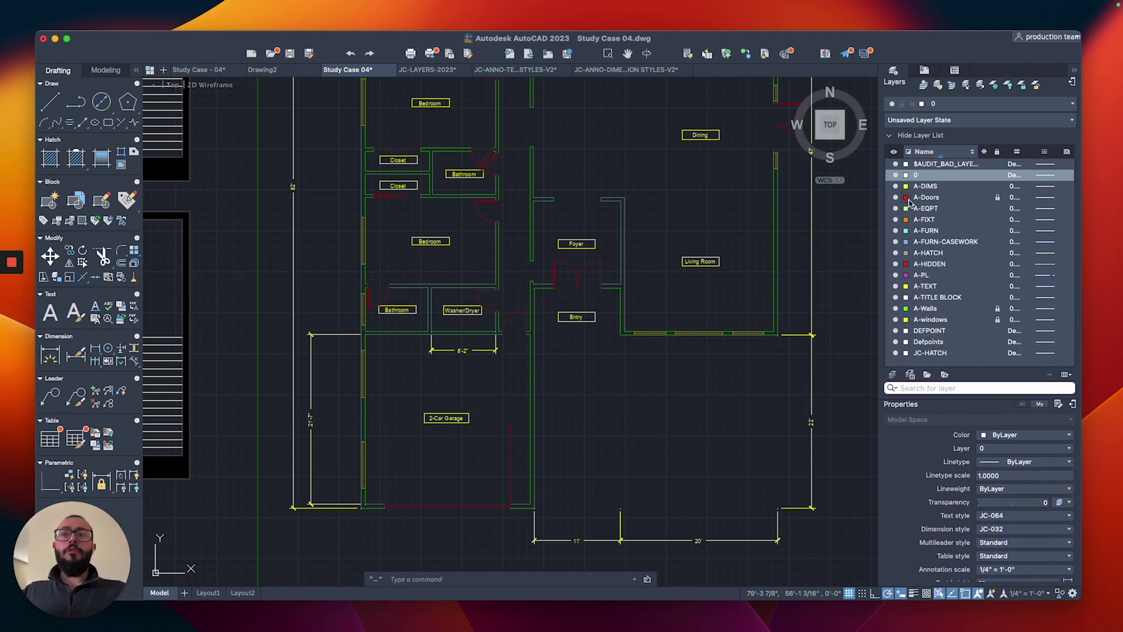
Hide and re-show the A-TEXT layer to check which objects sit on it.
click(897, 287)
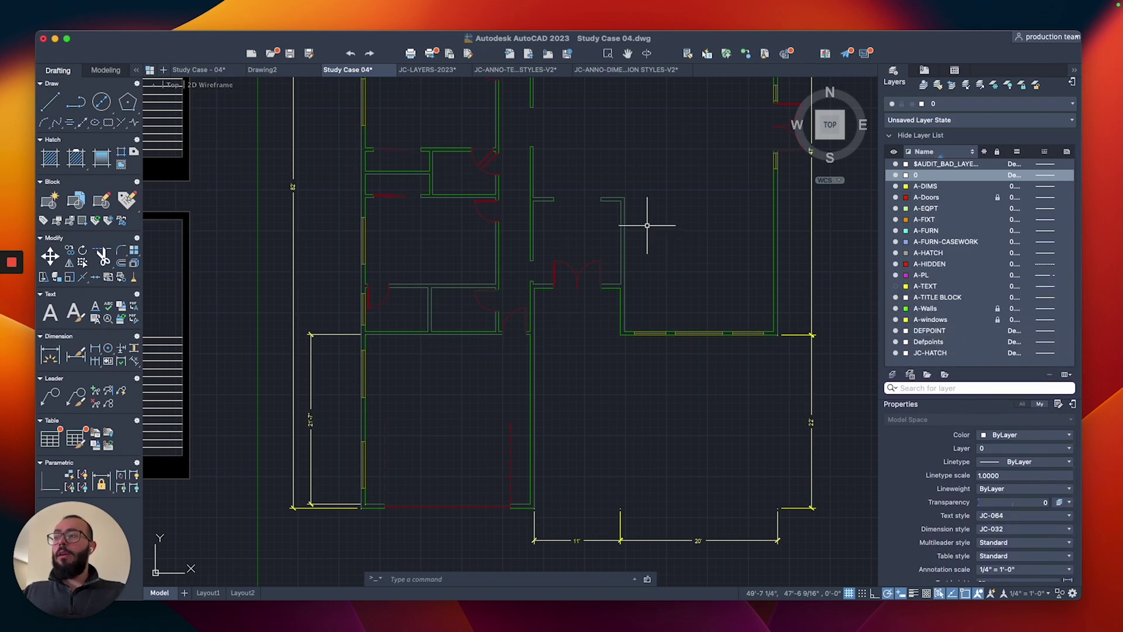
scroll(647, 226, down, 3)
middle_drag(657, 231, 664, 336)
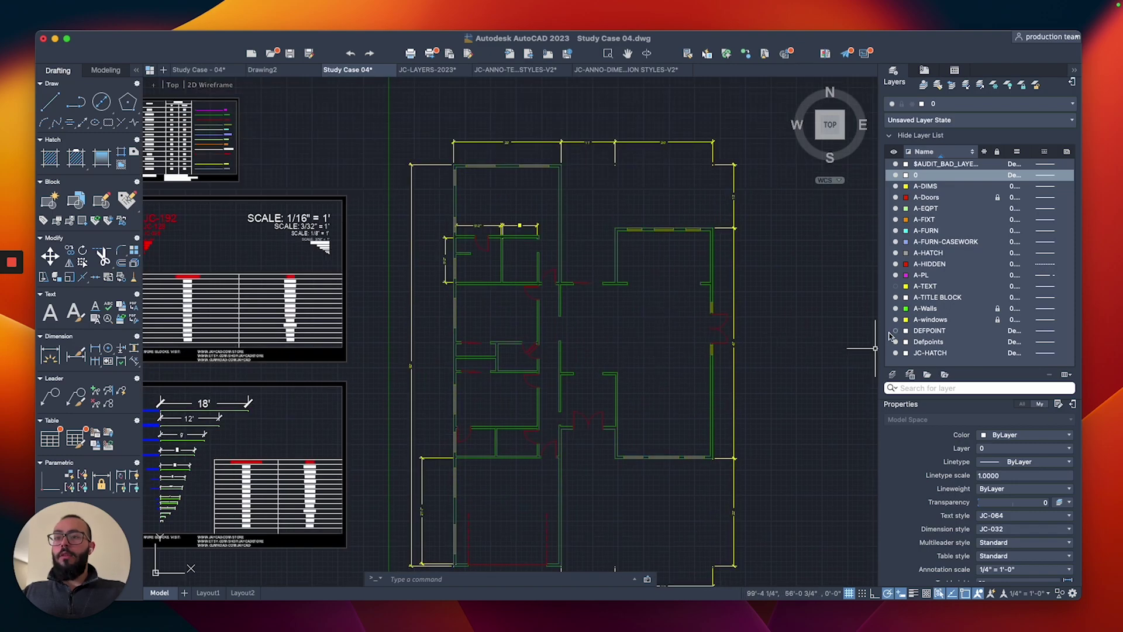
click(896, 287)
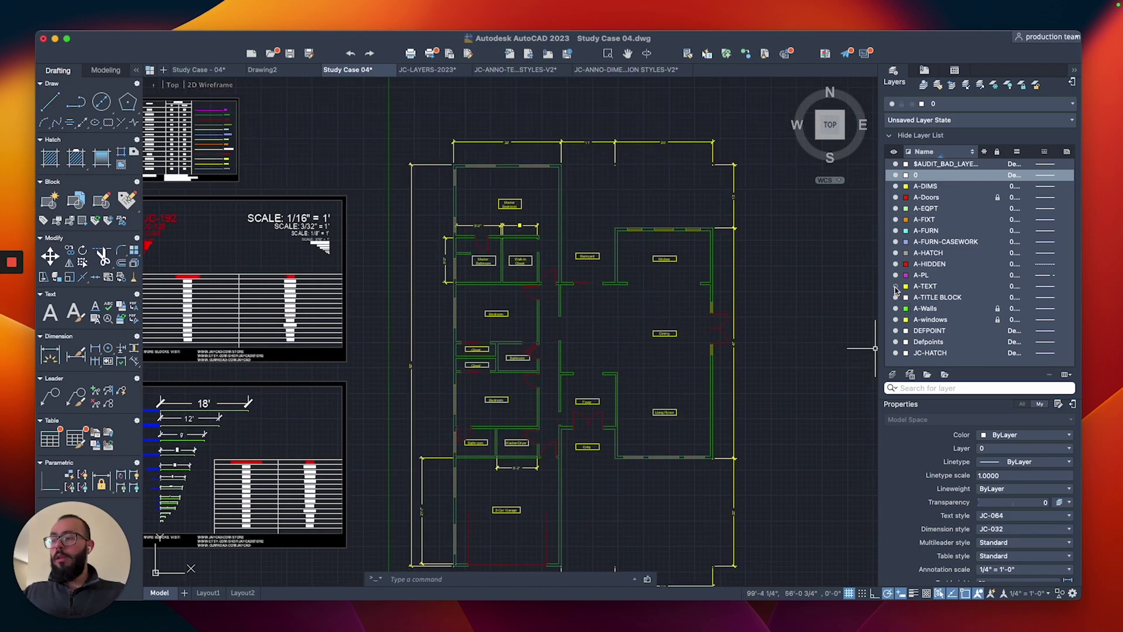
Select the stray dimension above the 2-Car Garage and set its layer to A-DIMS.
click(515, 475)
click(490, 463)
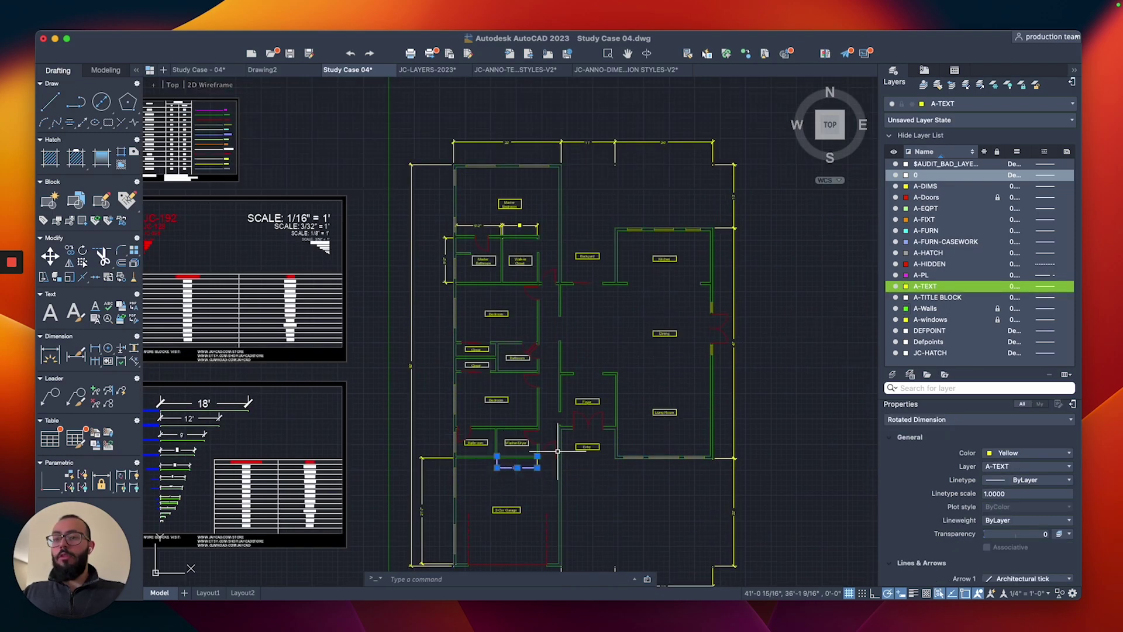
click(1018, 467)
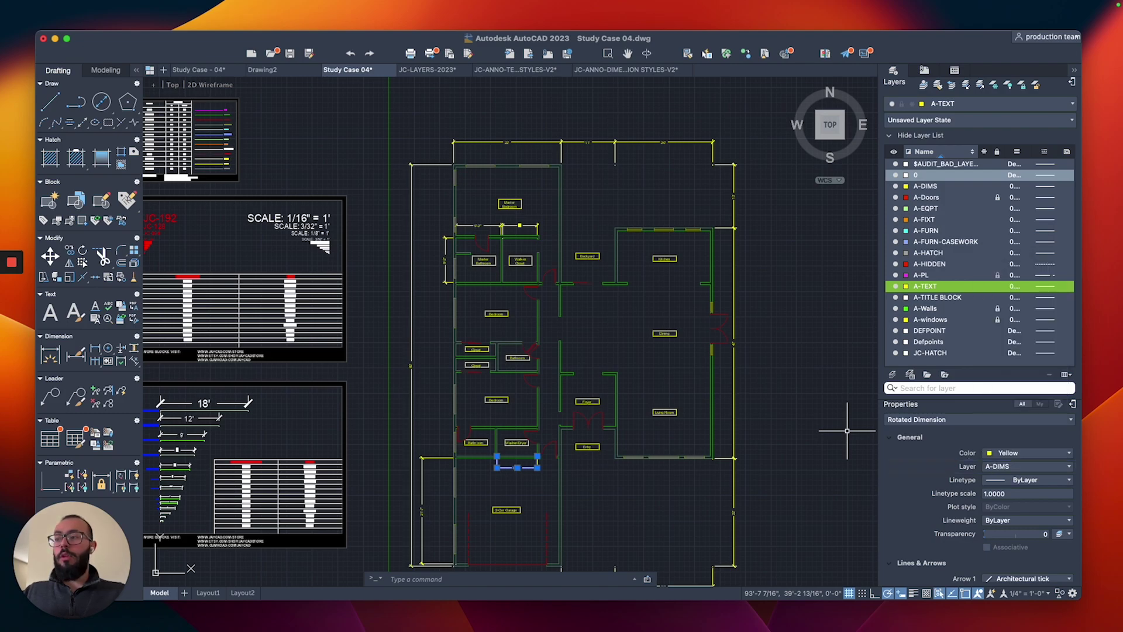